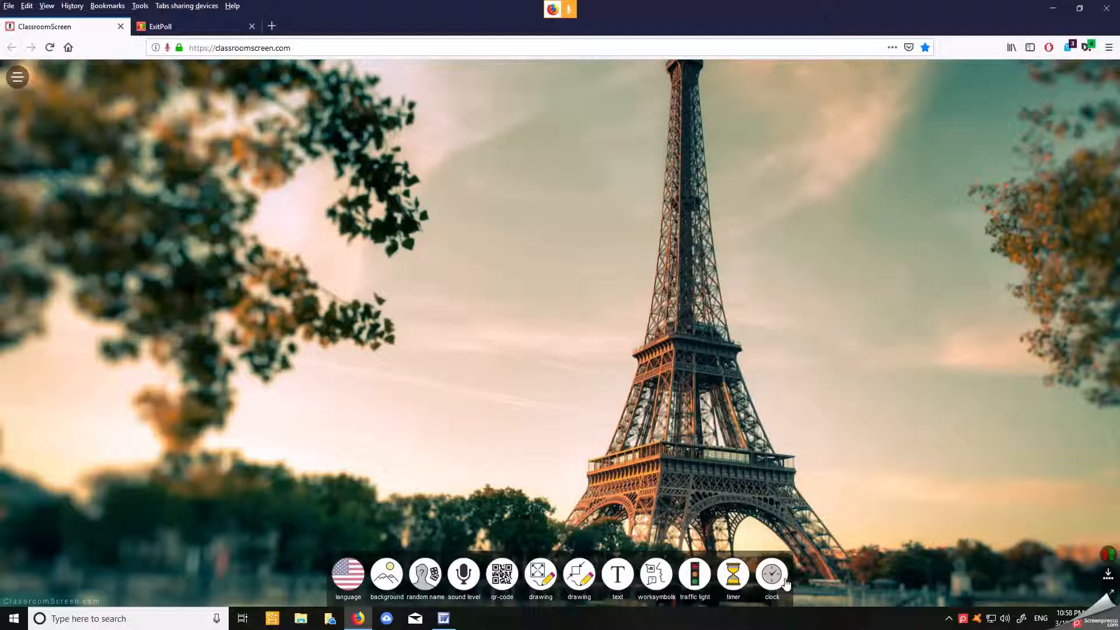
# - Hide and restore the widget bar, then enter and leave the full-screen view
pyautogui.click(1110, 578)
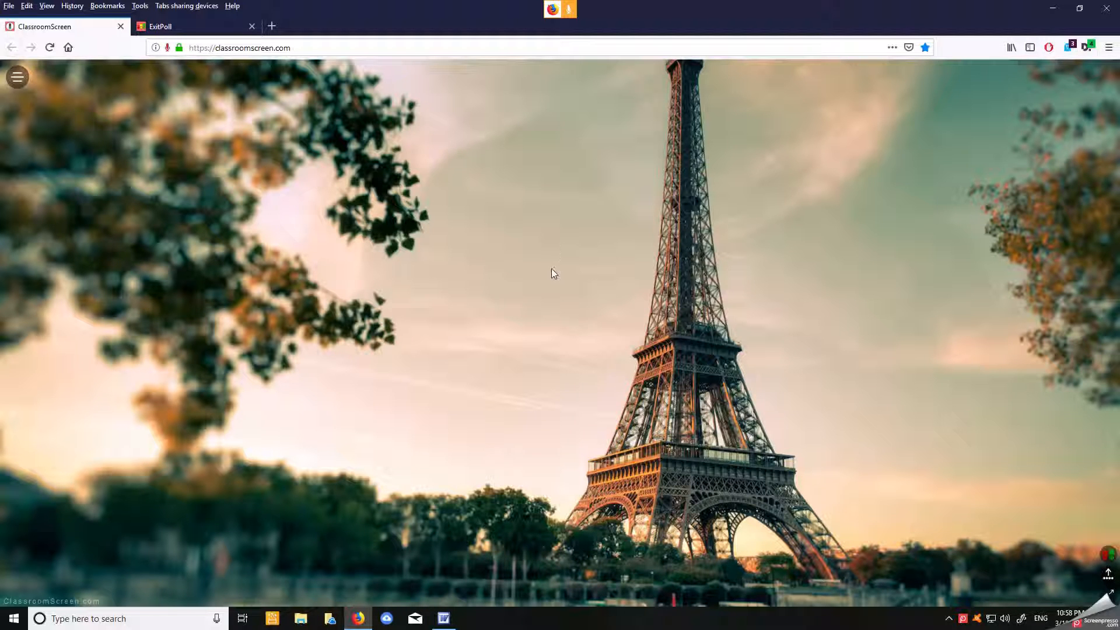
pyautogui.click(1108, 576)
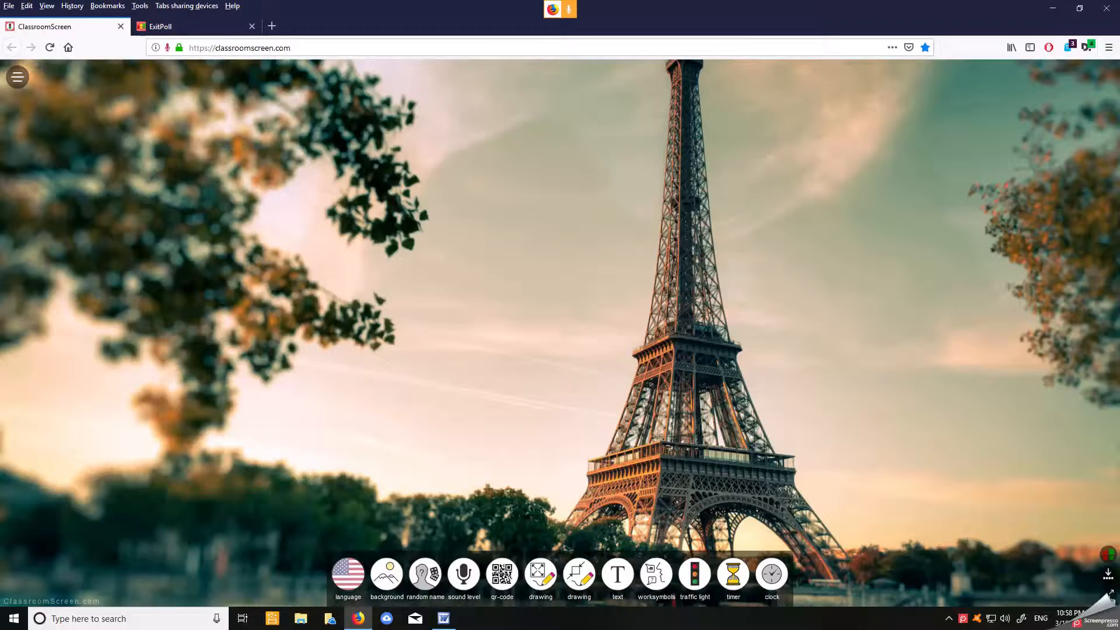
pyautogui.click(1110, 596)
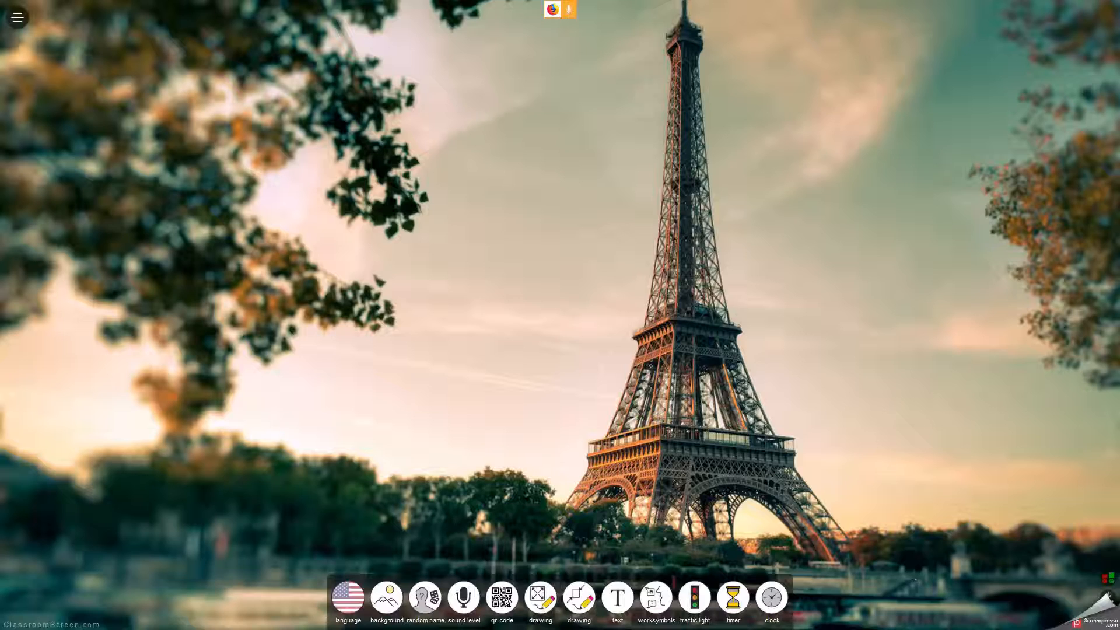
pyautogui.press('Escape')
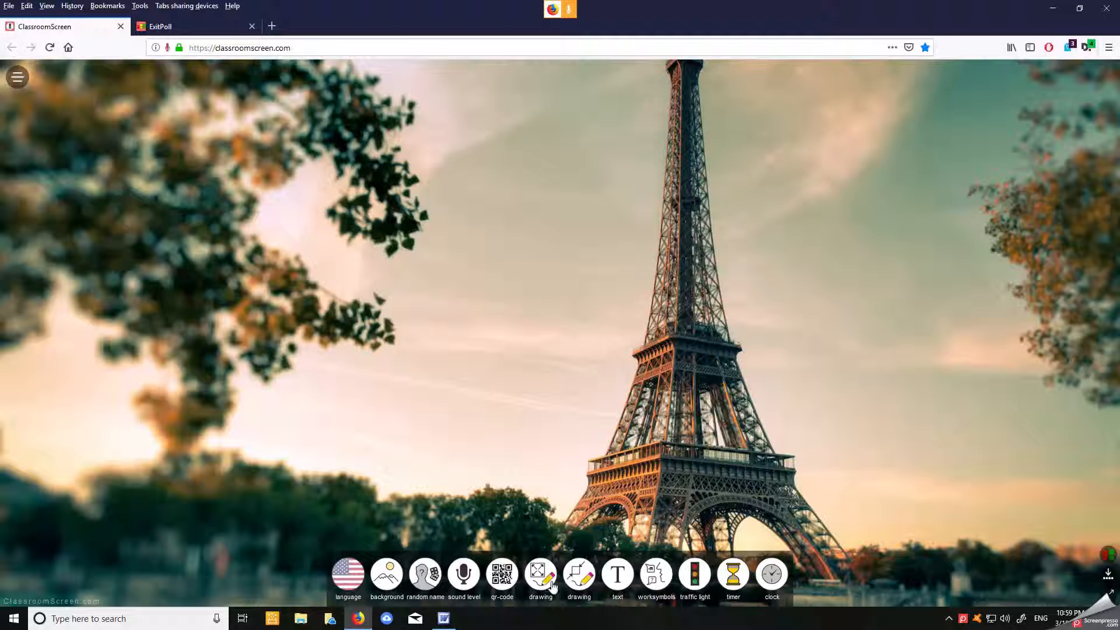
# - Switch the interface language to Korean and change it back to English (USA)
pyautogui.click(348, 578)
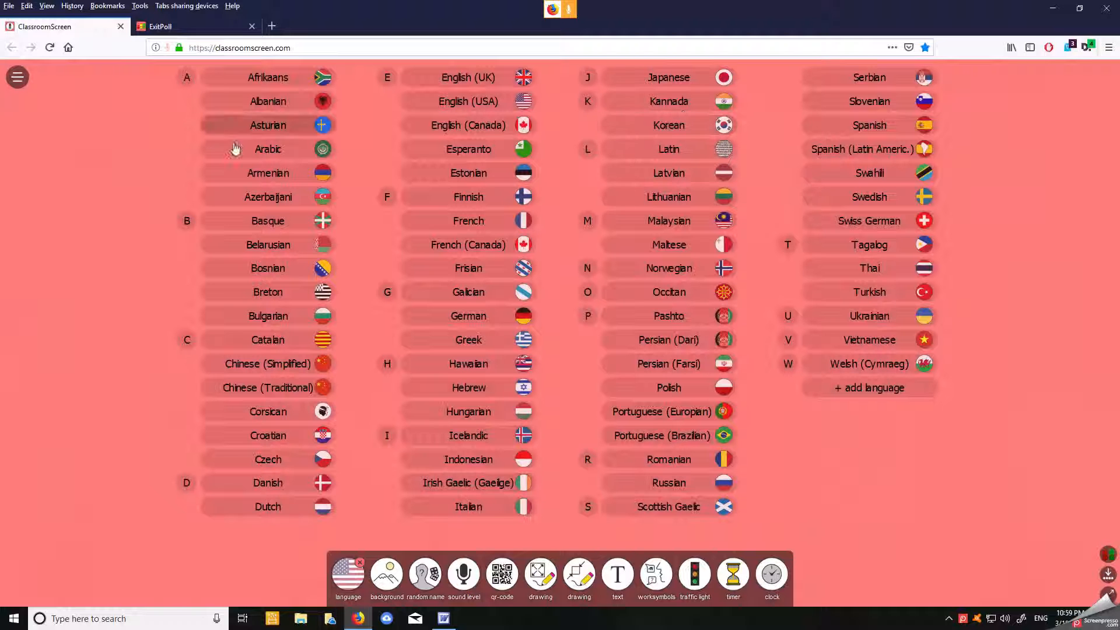
pyautogui.click(647, 134)
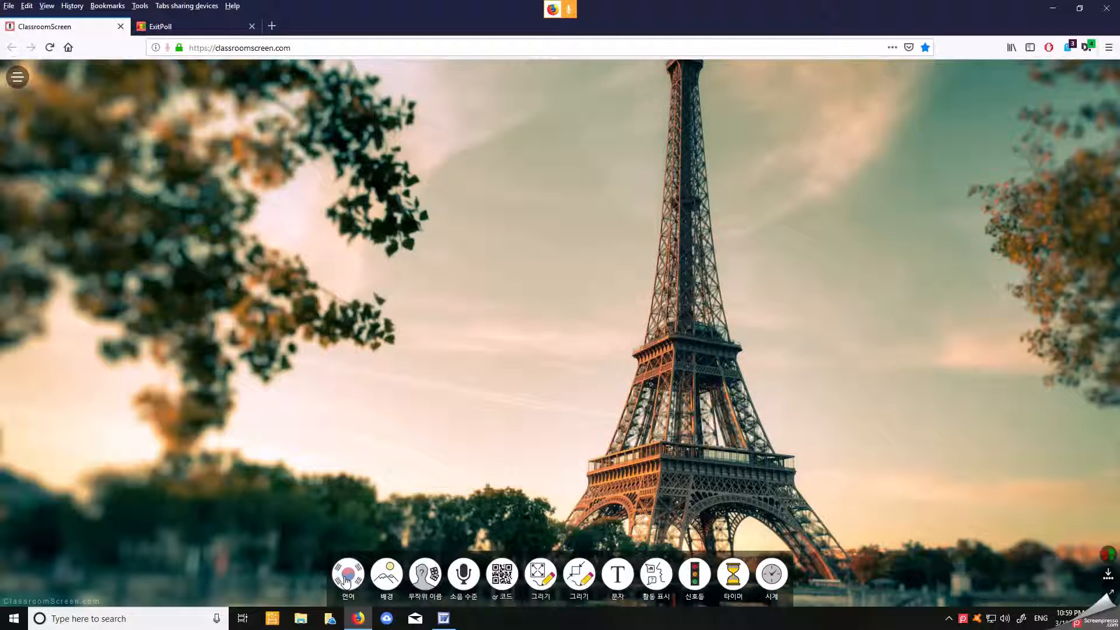
pyautogui.click(346, 578)
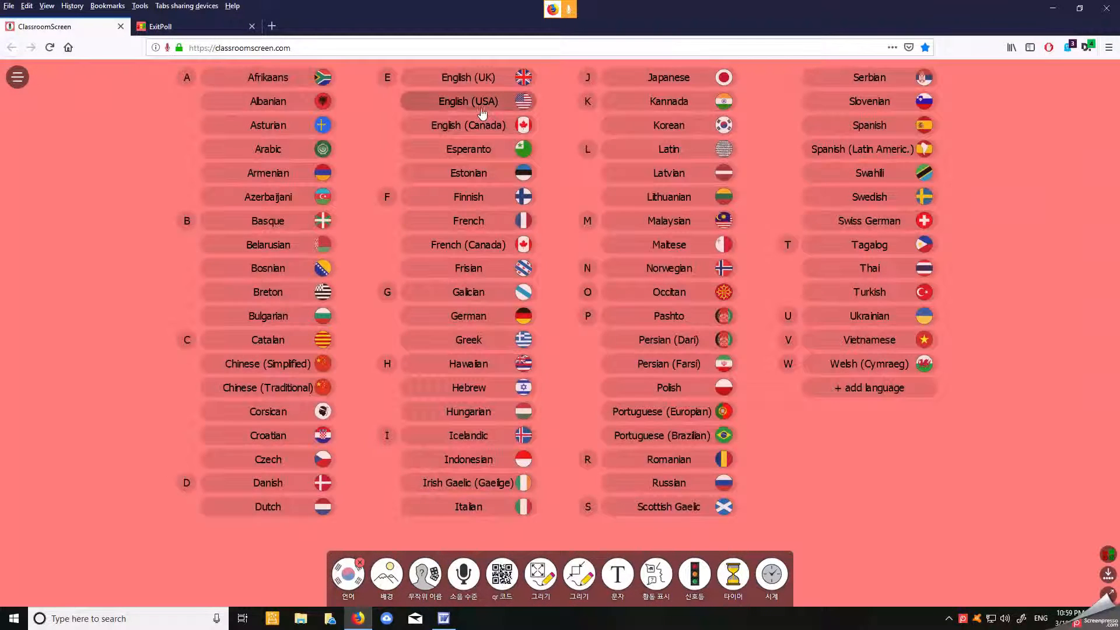
pyautogui.click(481, 104)
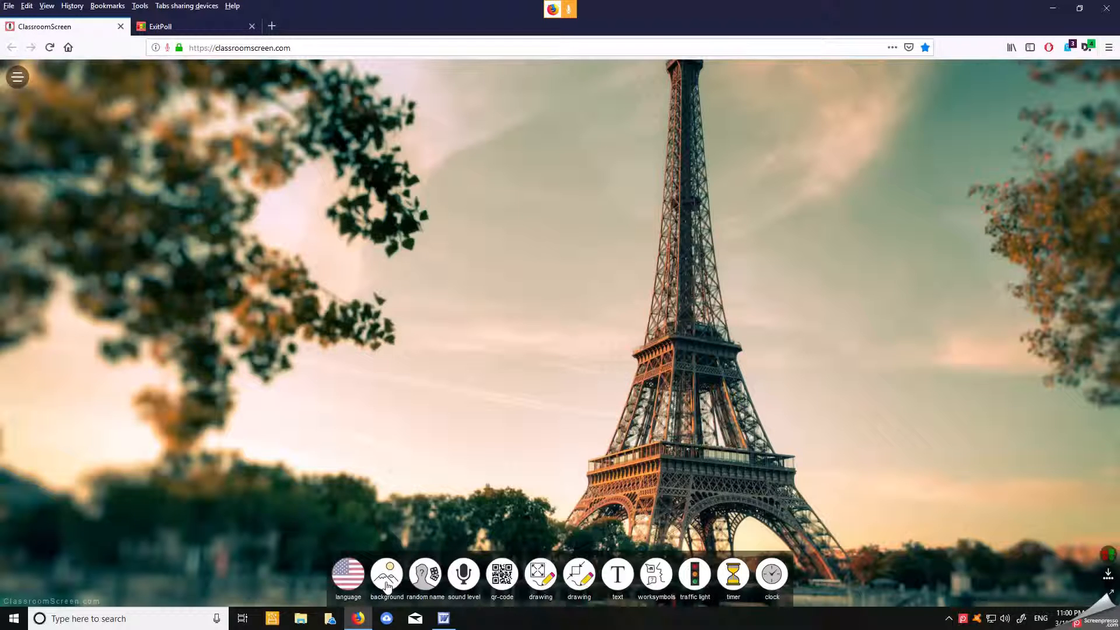
# - Try the plain bright green background, and set the Statue of Liberty photo as the background
pyautogui.click(386, 585)
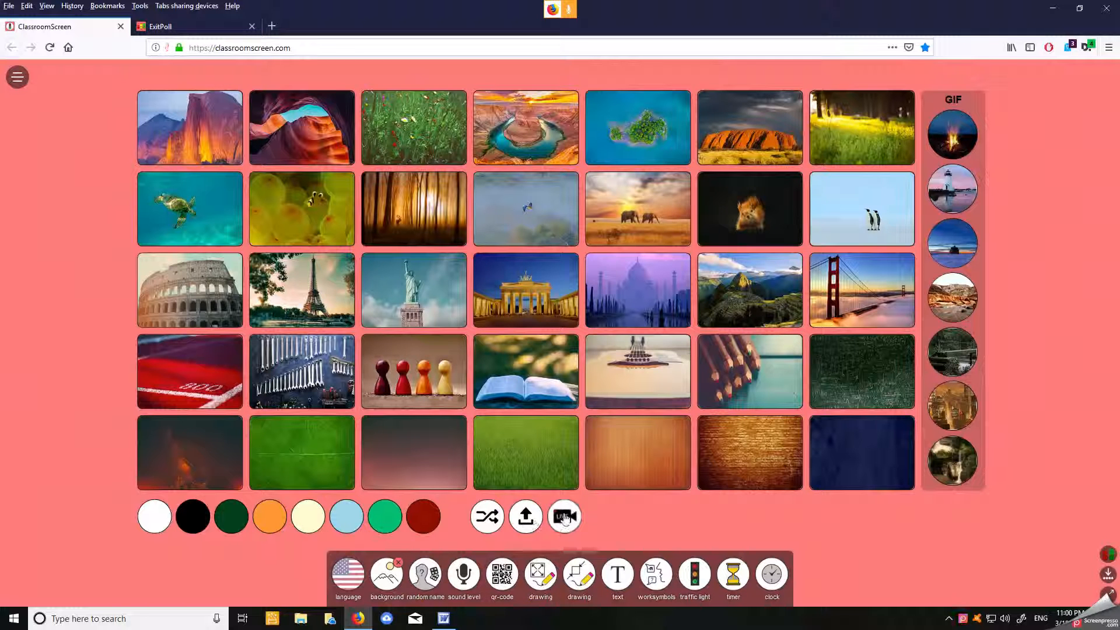
pyautogui.click(379, 519)
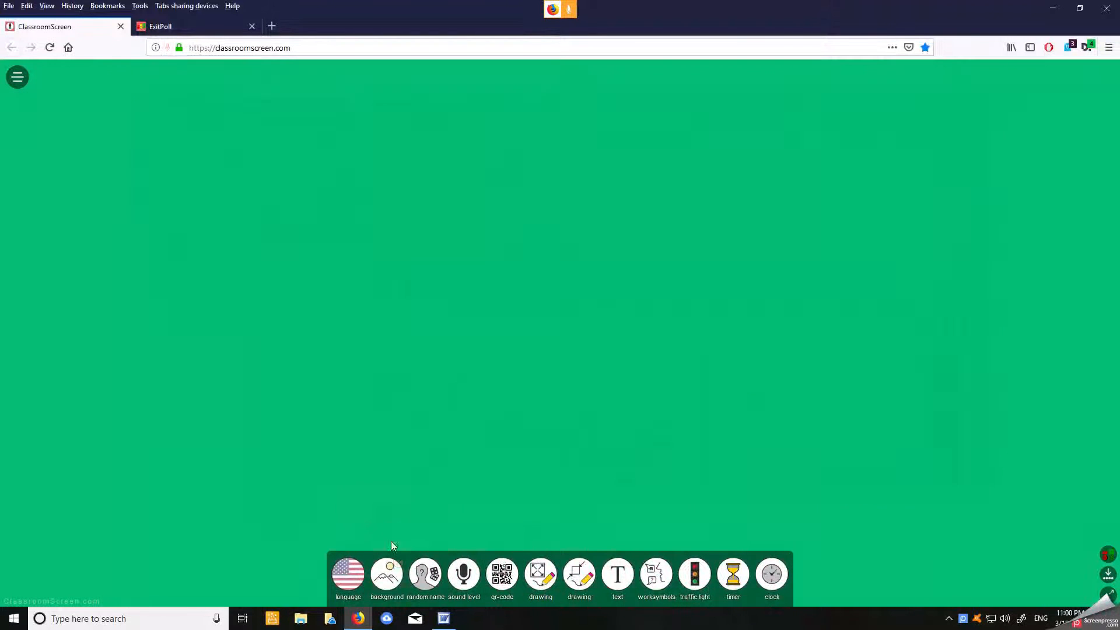
pyautogui.click(390, 577)
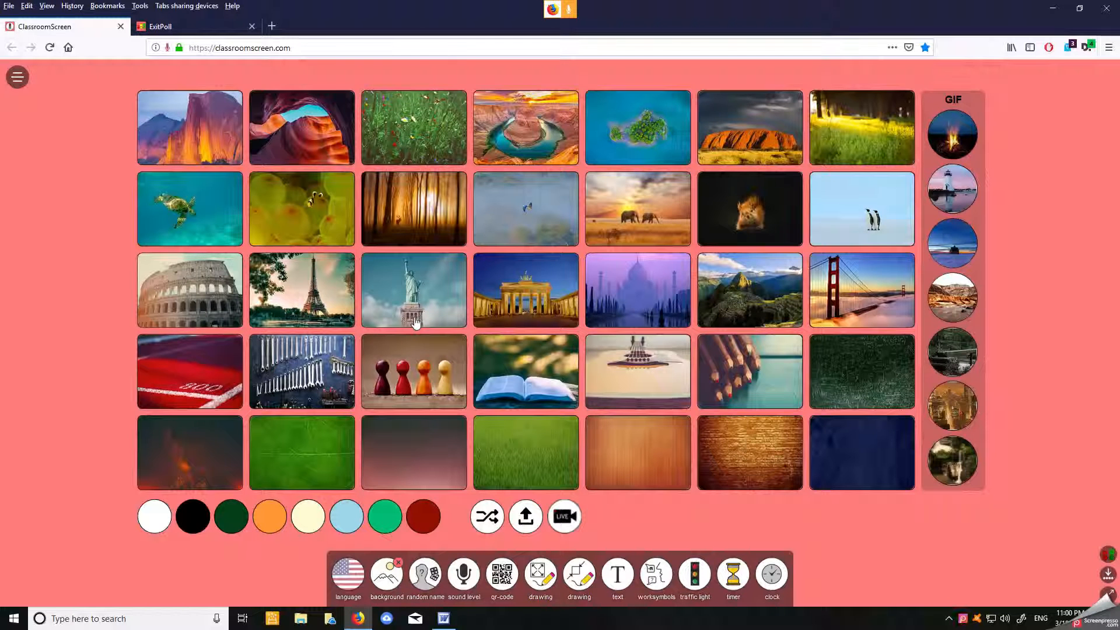
pyautogui.click(414, 317)
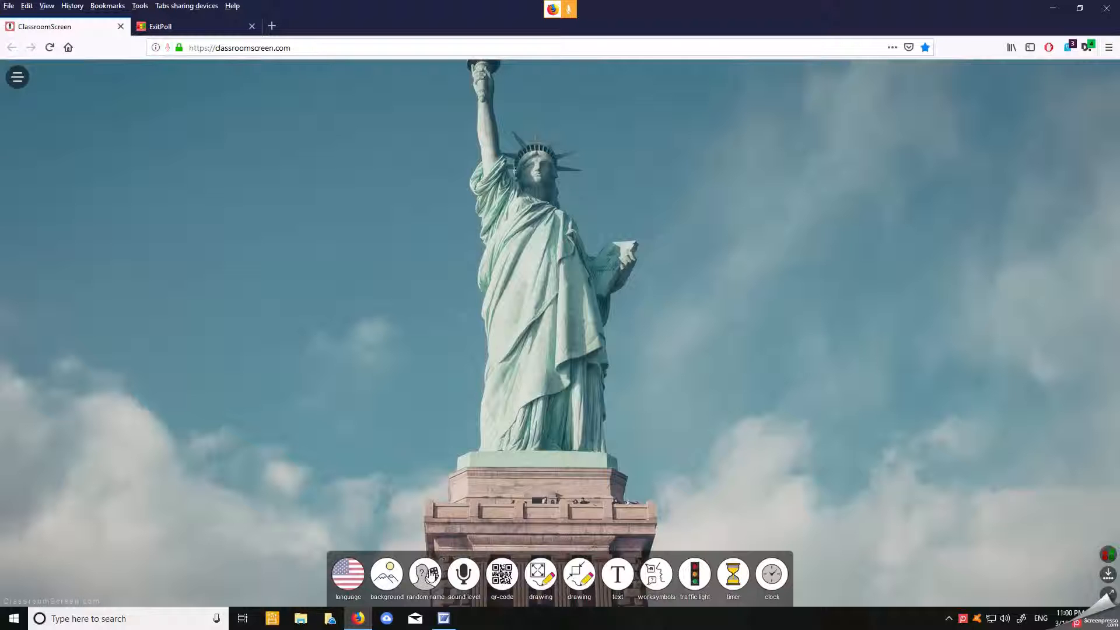
# - Open the random name widget, switch it to the name list and draw a random name four times
pyautogui.click(432, 575)
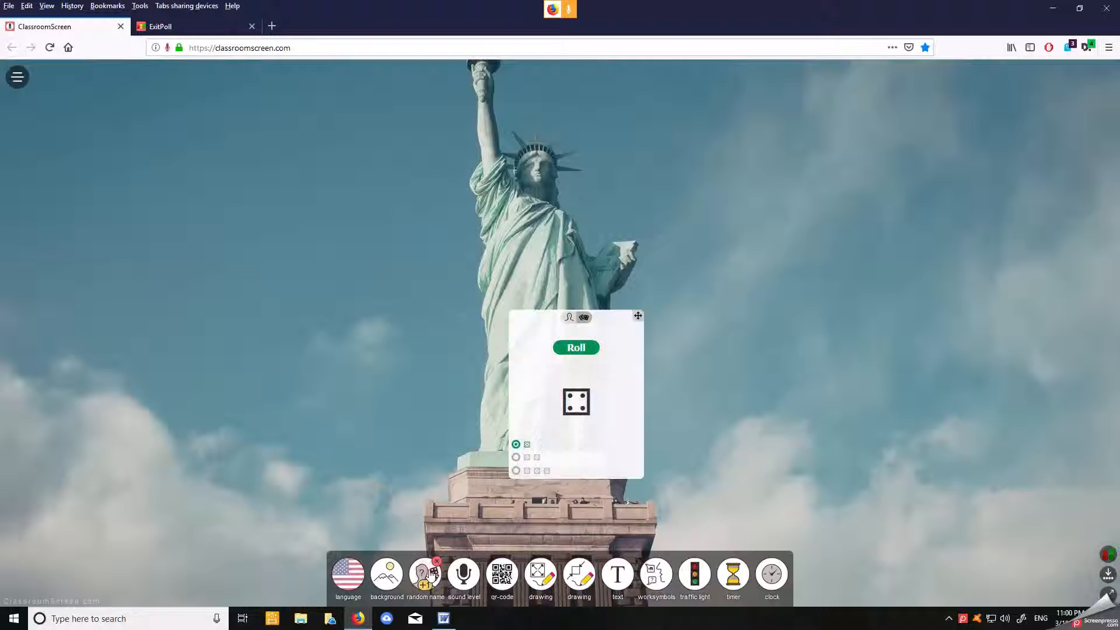
pyautogui.click(568, 316)
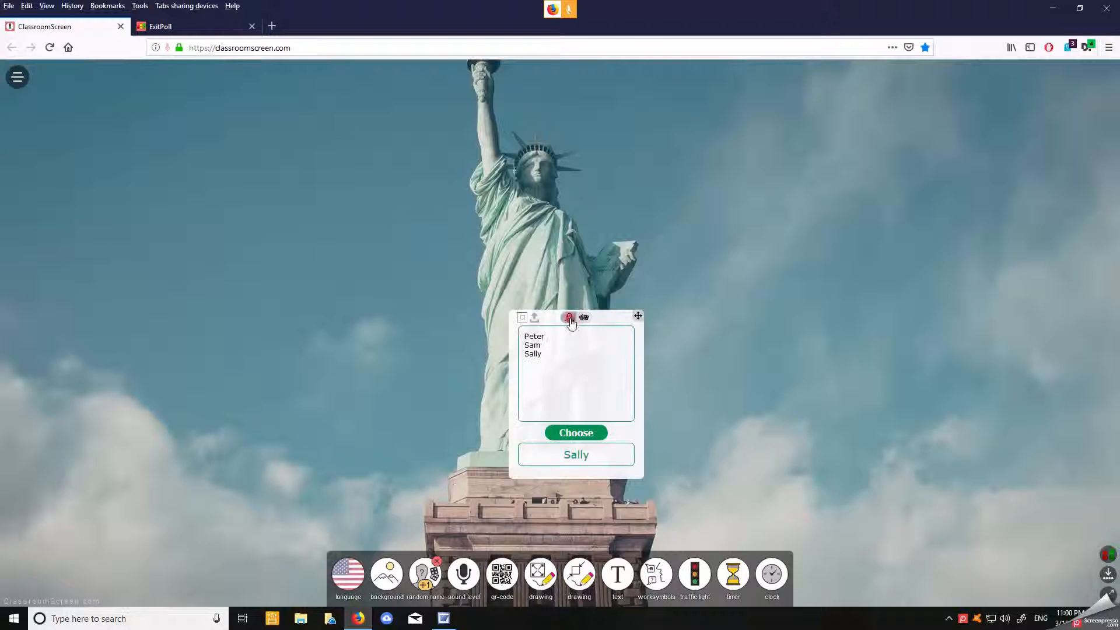
pyautogui.click(572, 439)
pyautogui.click(571, 439)
pyautogui.click(571, 439)
pyautogui.click(572, 439)
# - Switch the random name widget to dice mode, roll one die and close the widget
pyautogui.click(583, 318)
pyautogui.click(582, 349)
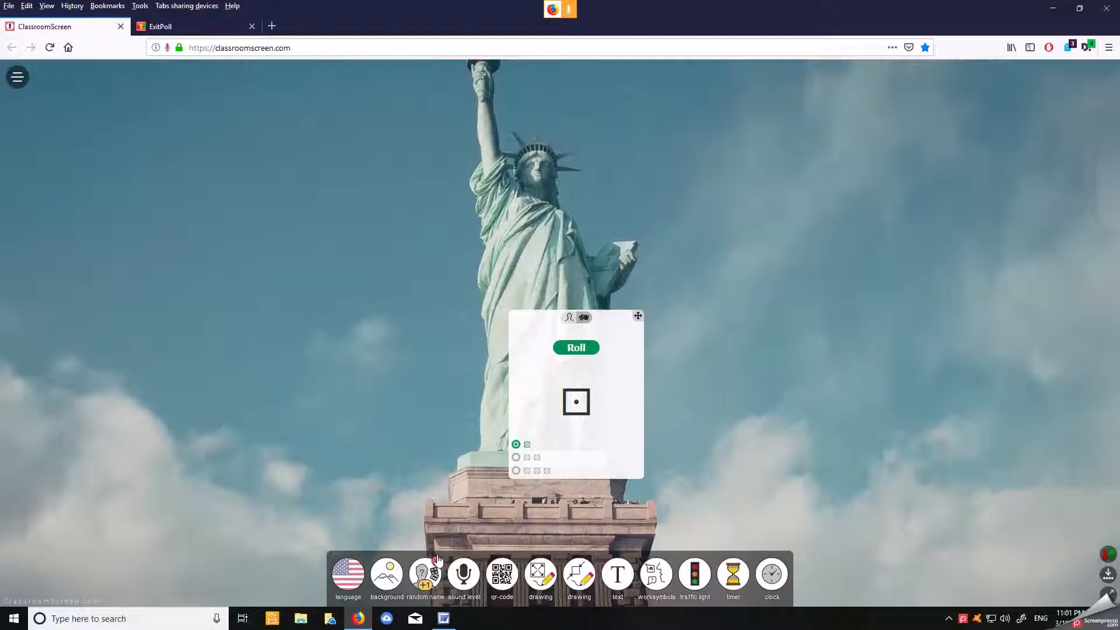
pyautogui.click(436, 559)
# - Show the sound level meter, shift it slightly on the screen and close it
pyautogui.click(464, 574)
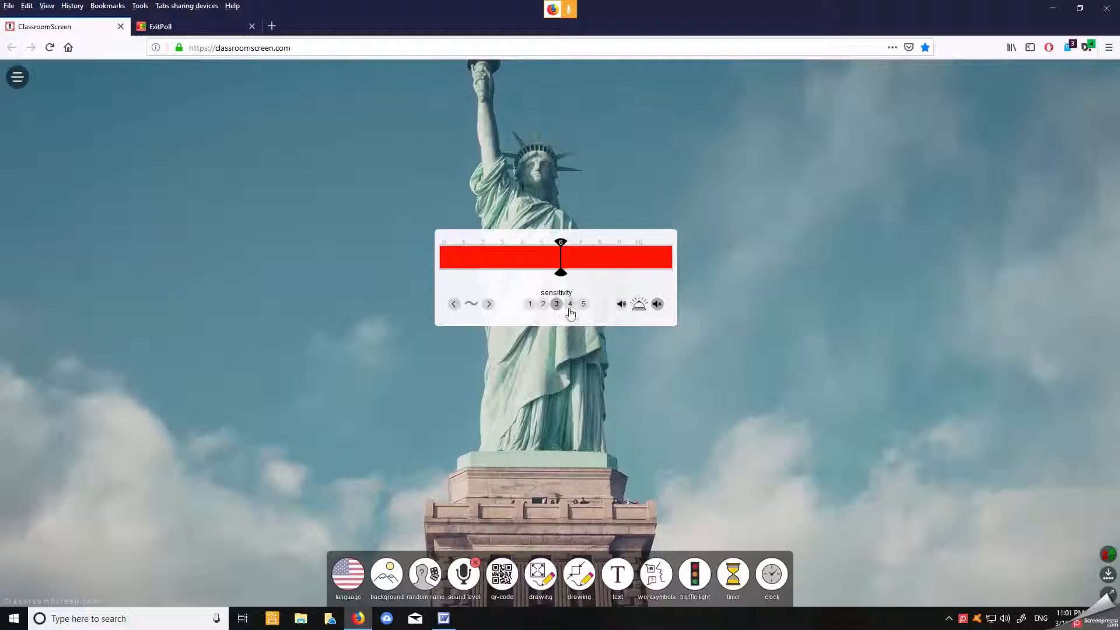
pyautogui.moveTo(561, 273)
pyautogui.mouseDown()
pyautogui.moveTo(578, 273)
pyautogui.moveTo(551, 266)
pyautogui.mouseUp()
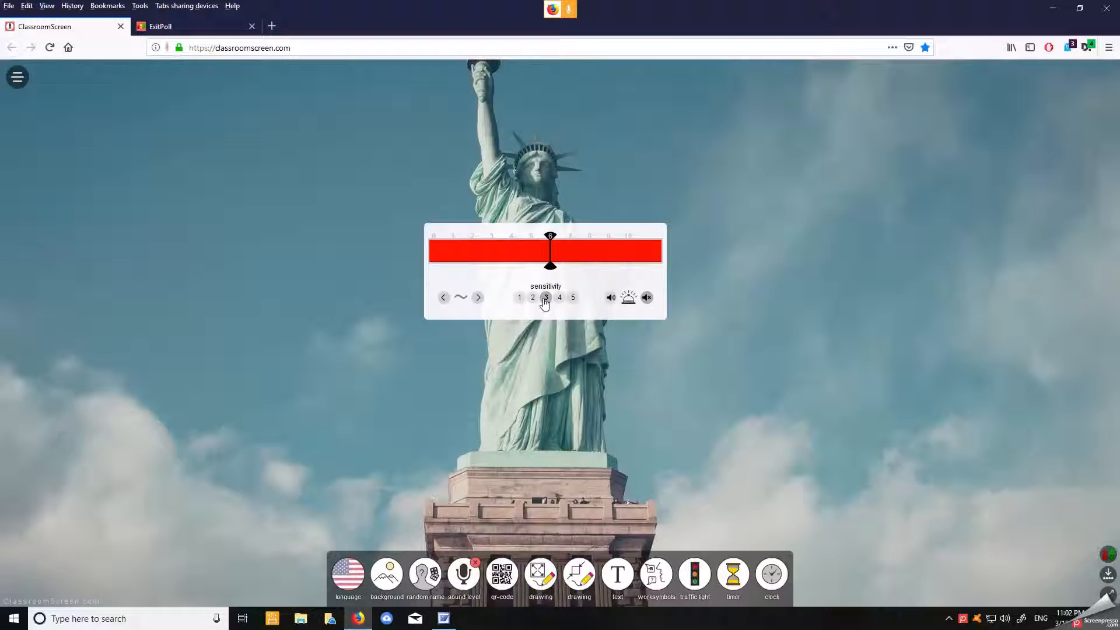
pyautogui.click(476, 564)
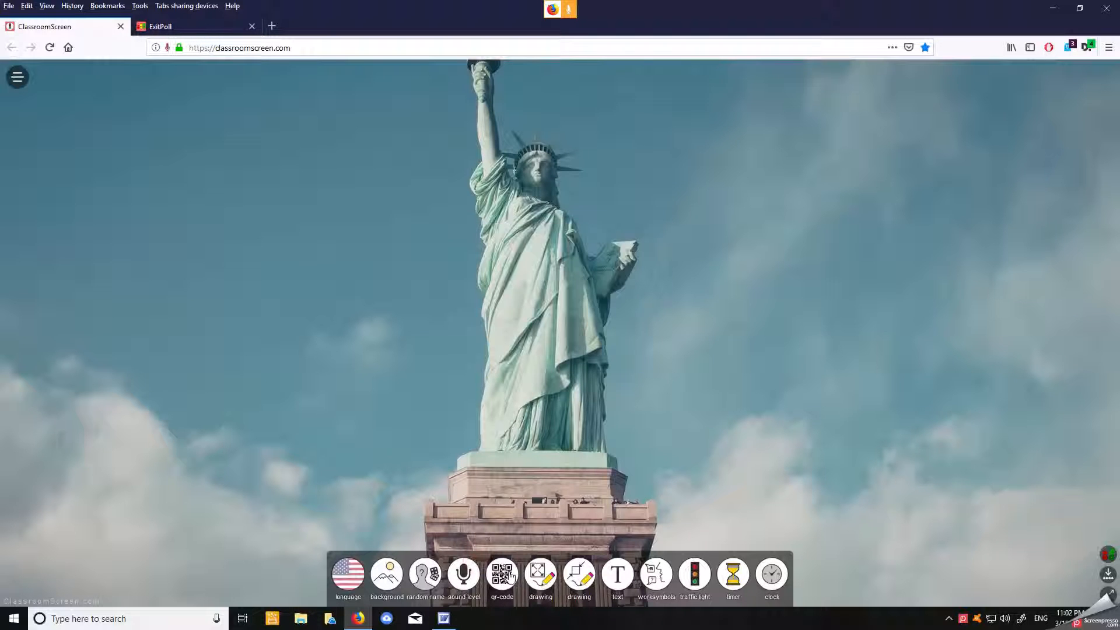
pyautogui.click(502, 575)
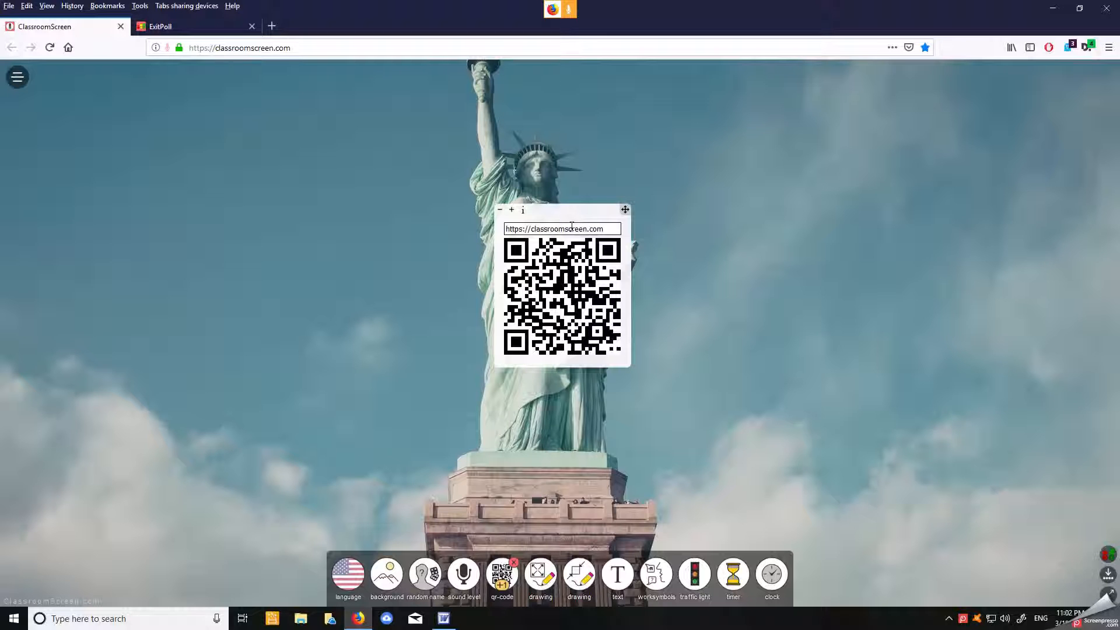
pyautogui.click(513, 562)
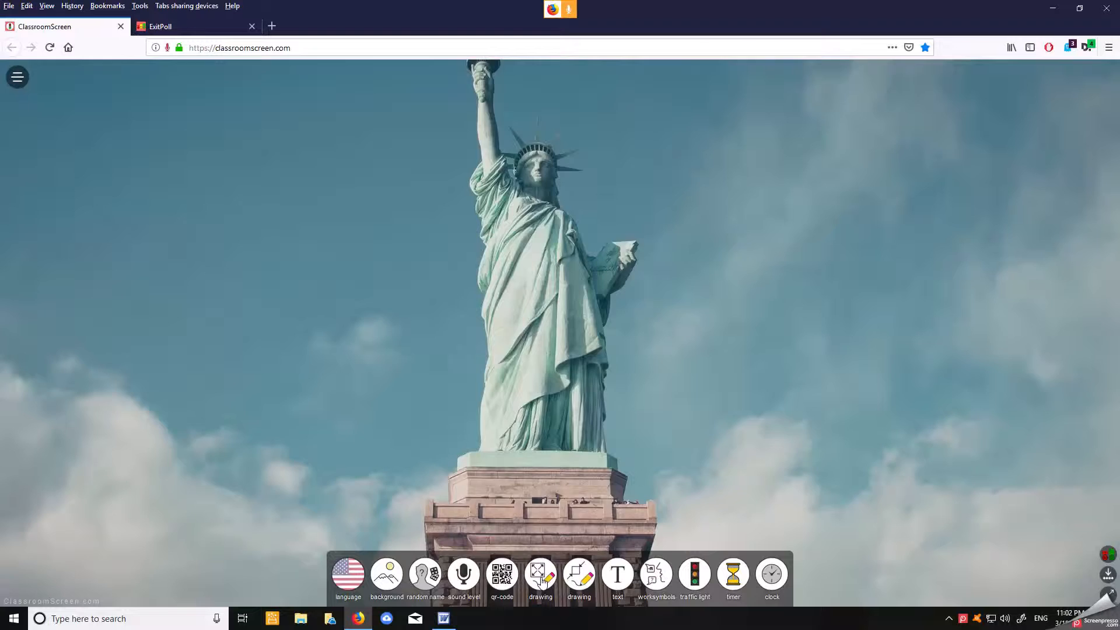
# - Open the full-page drawing board with the grid and sketch a red right triangle in its middle
pyautogui.click(541, 577)
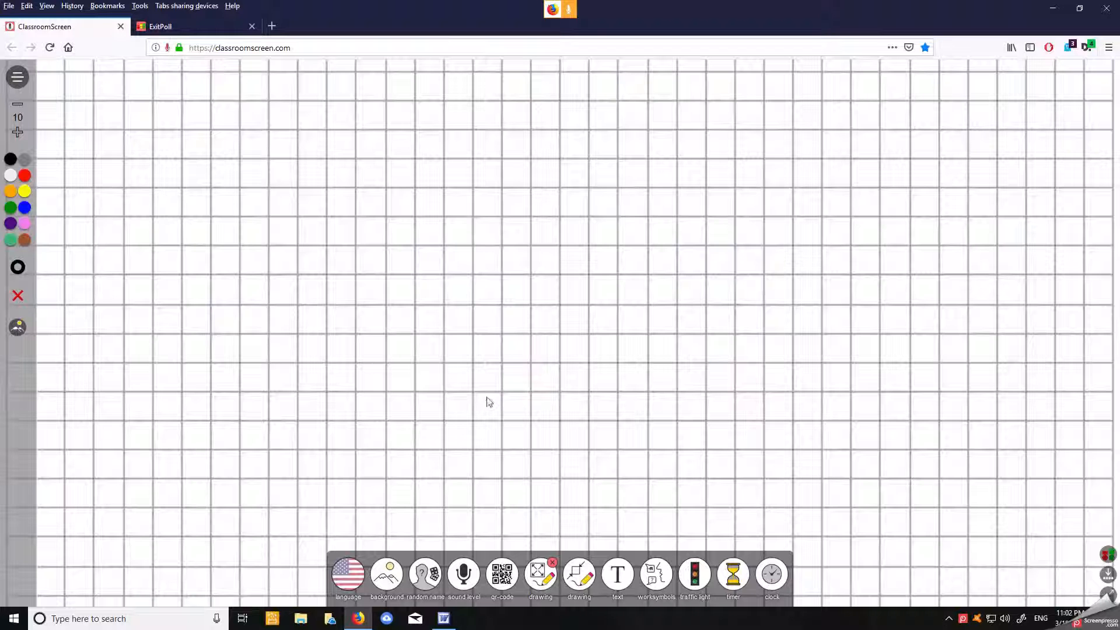
pyautogui.click(21, 178)
pyautogui.moveTo(475, 211)
pyautogui.mouseDown()
pyautogui.moveTo(472, 393)
pyautogui.moveTo(677, 402)
pyautogui.mouseUp()
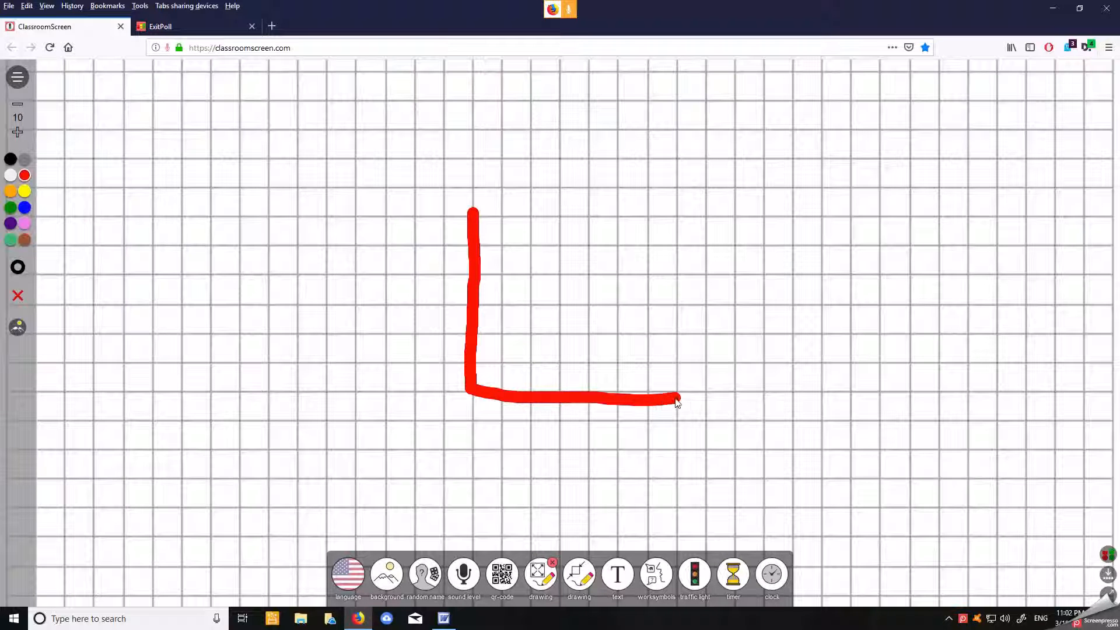
pyautogui.moveTo(480, 217); pyautogui.dragTo(679, 391)
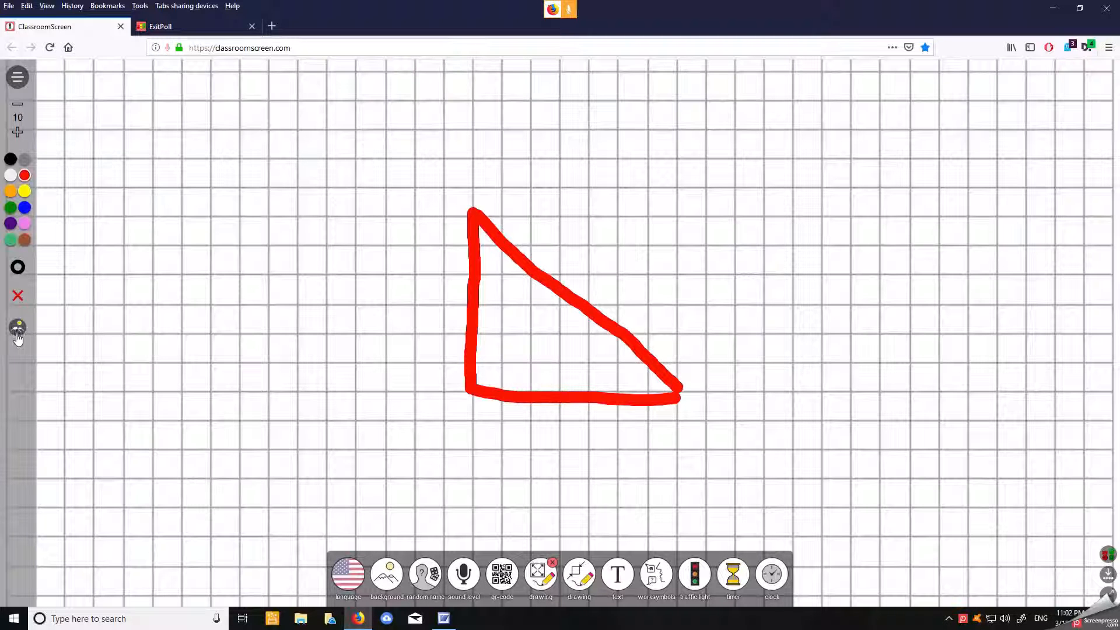
# - Clear the full-page drawing, change the board's background to lined paper and close the board
pyautogui.click(18, 296)
pyautogui.click(18, 327)
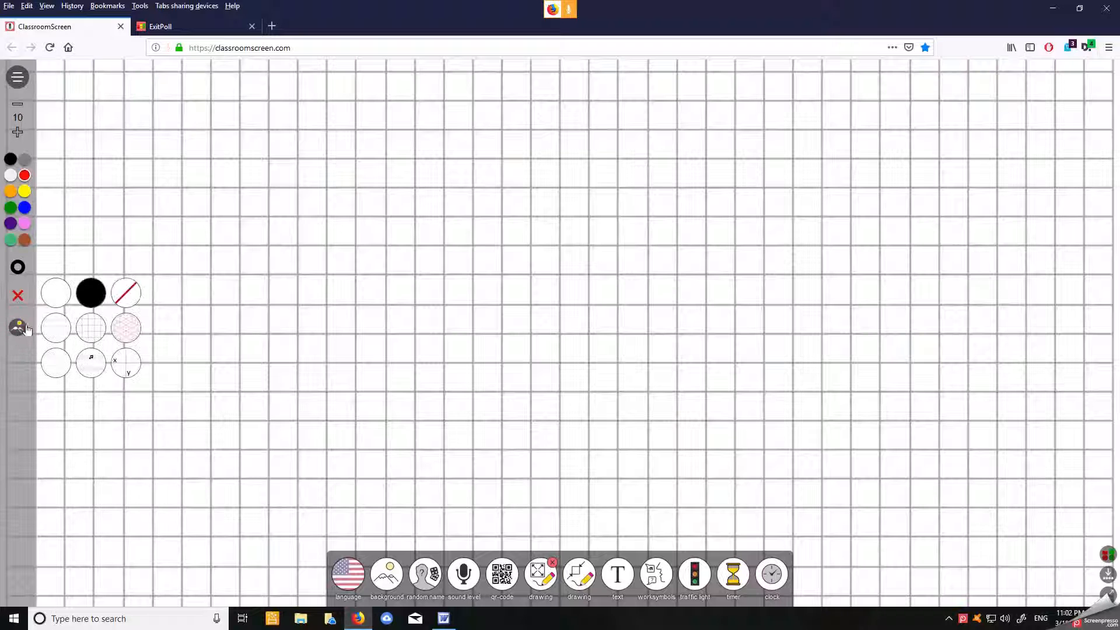
pyautogui.click(62, 301)
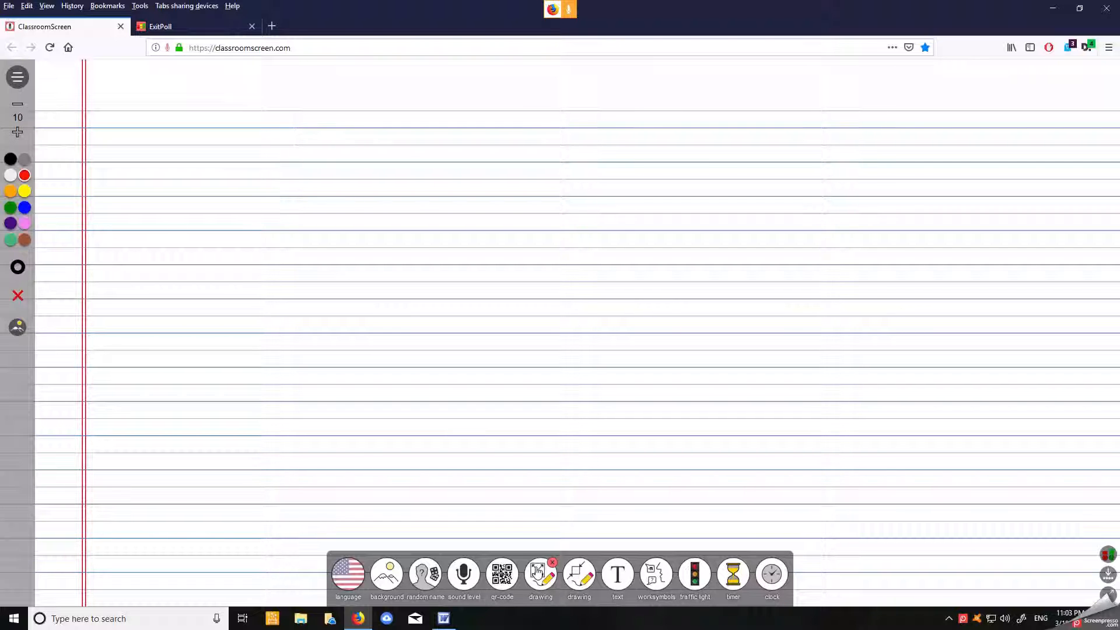
pyautogui.click(538, 572)
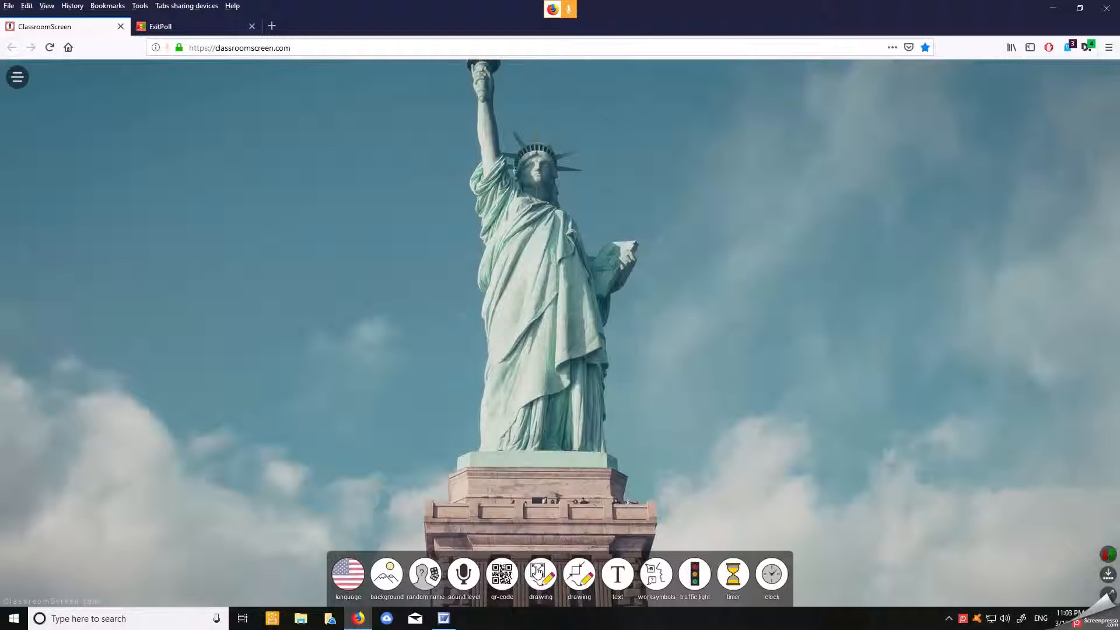
# - Open the small drawing board, scribble freehand in thin black lines and clear the drawing
pyautogui.click(579, 576)
pyautogui.moveTo(646, 354)
pyautogui.mouseDown()
pyautogui.moveTo(648, 292)
pyautogui.moveTo(503, 298)
pyautogui.moveTo(545, 317)
pyautogui.moveTo(651, 233)
pyautogui.moveTo(577, 305)
pyautogui.moveTo(497, 347)
pyautogui.mouseUp()
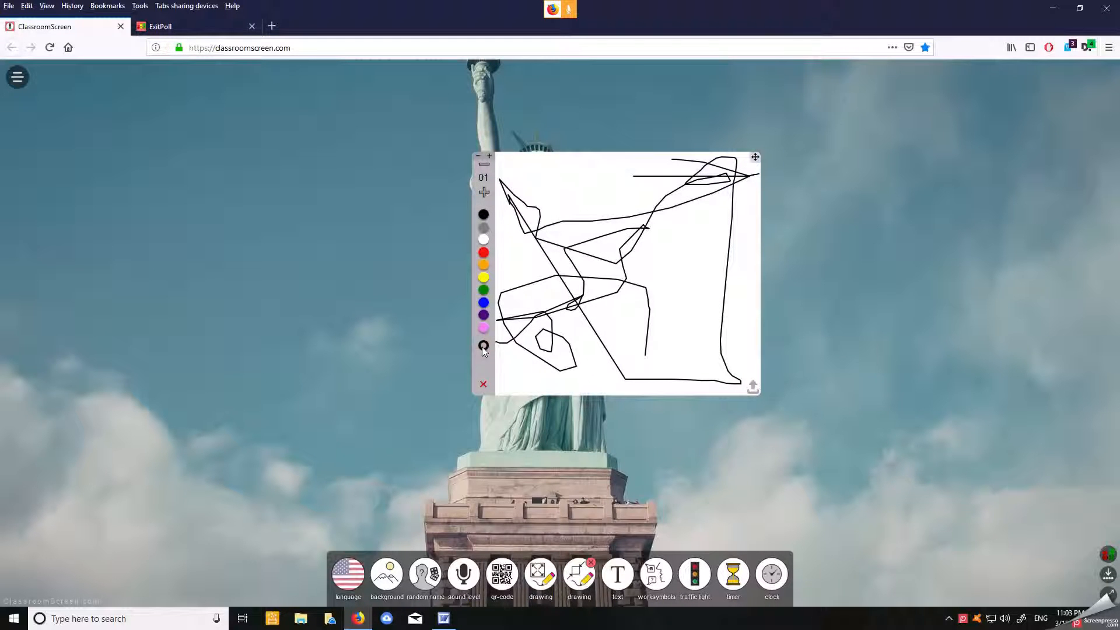
pyautogui.click(483, 387)
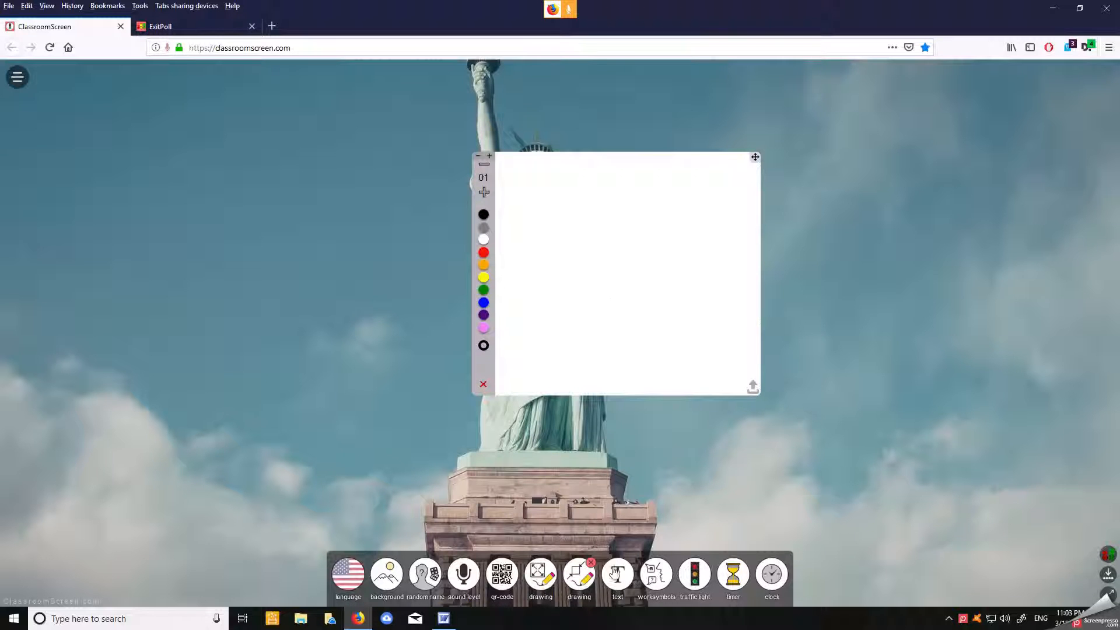
# - Add the text and work symbols widgets, and reposition the small drawing board and text box around the symbols
pyautogui.click(616, 573)
pyautogui.click(658, 577)
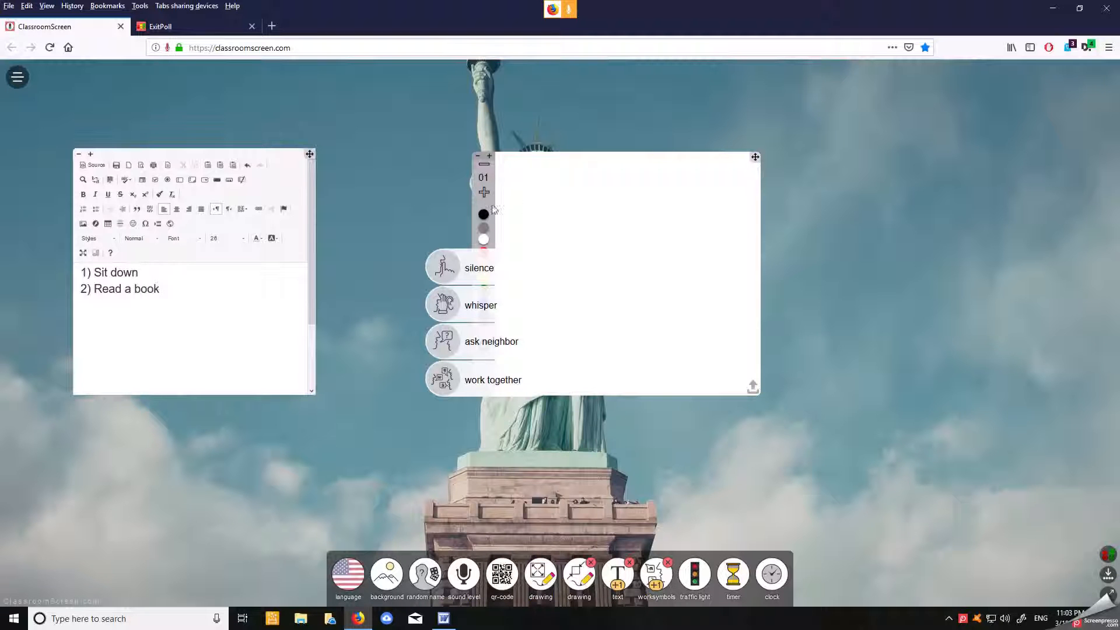
pyautogui.moveTo(755, 157); pyautogui.dragTo(1022, 160)
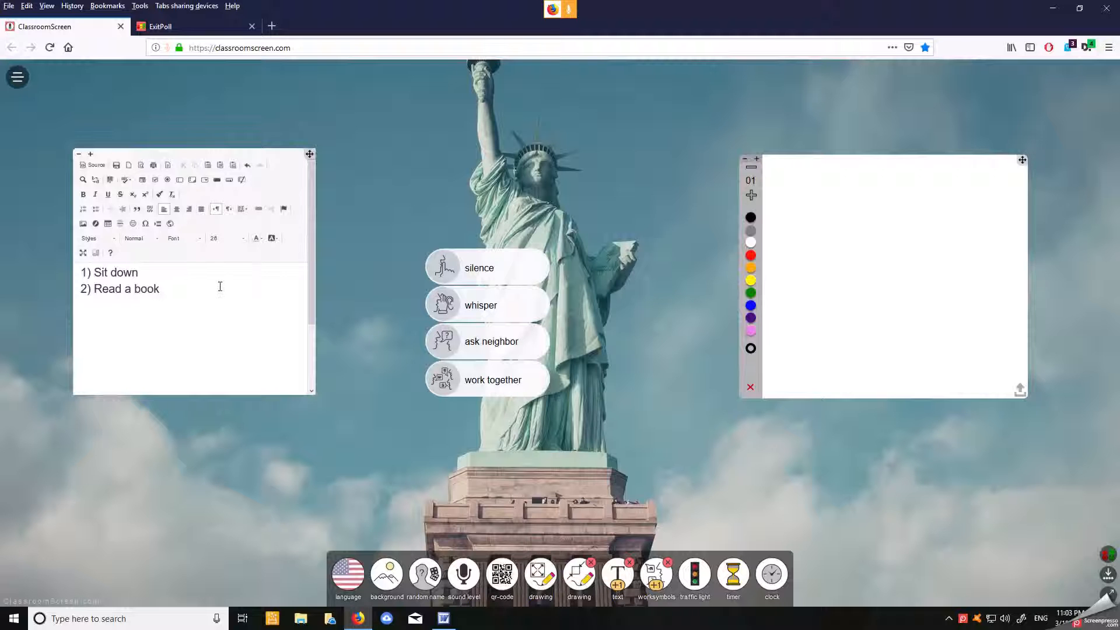
pyautogui.moveTo(218, 157); pyautogui.dragTo(238, 165)
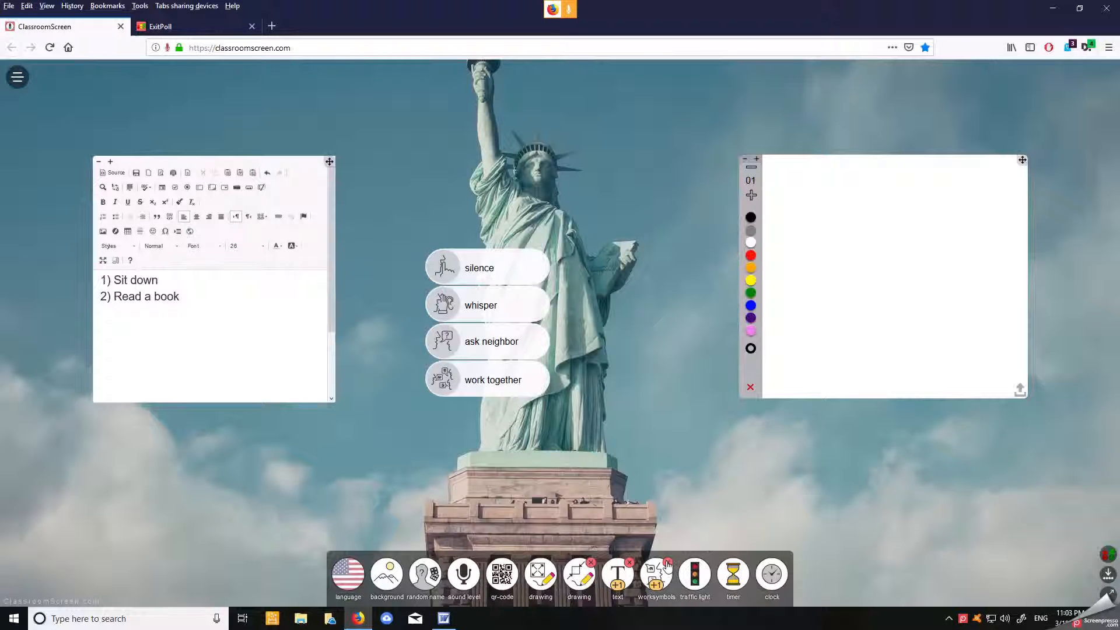
# - Close the small drawing board and set the work symbol to silence
pyautogui.click(591, 563)
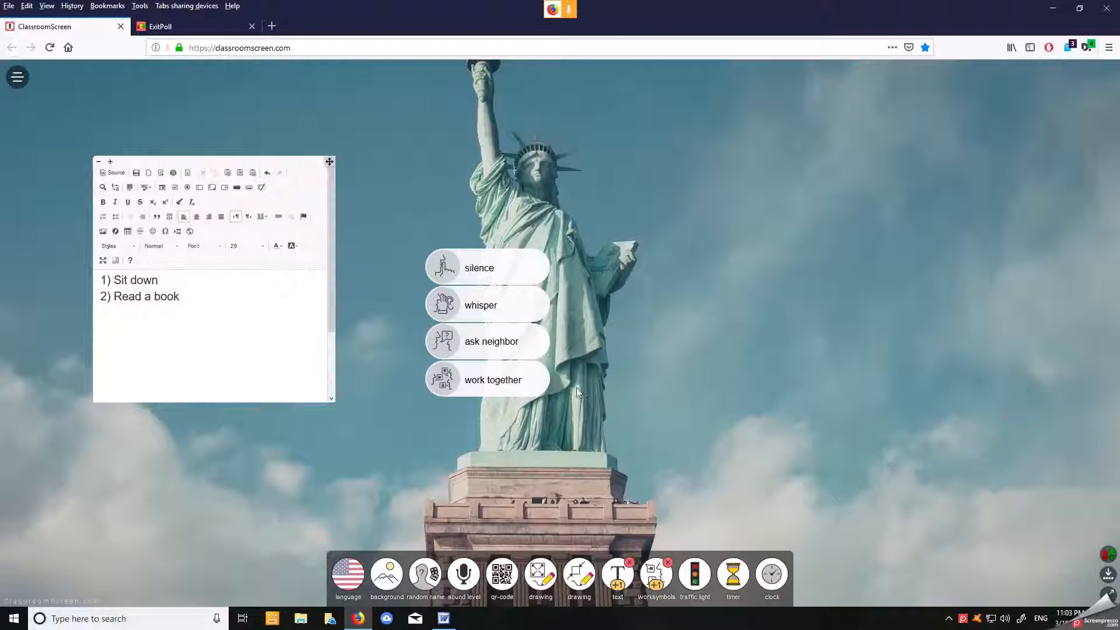
pyautogui.click(451, 283)
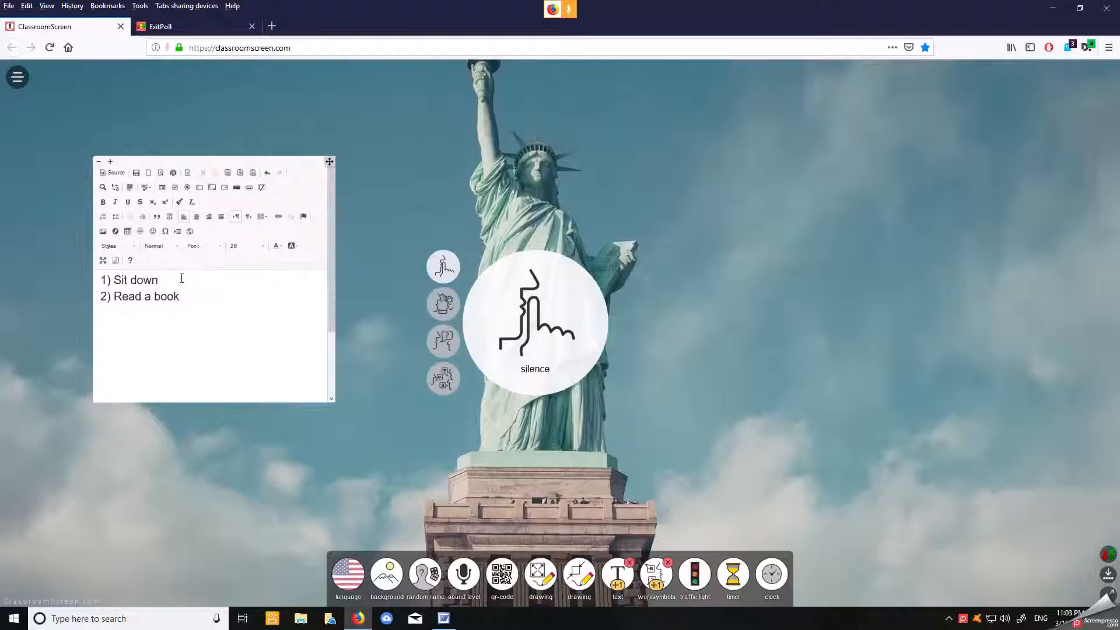
pyautogui.click(193, 300)
# - Add the traffic light widget and turn on its green light
pyautogui.click(695, 583)
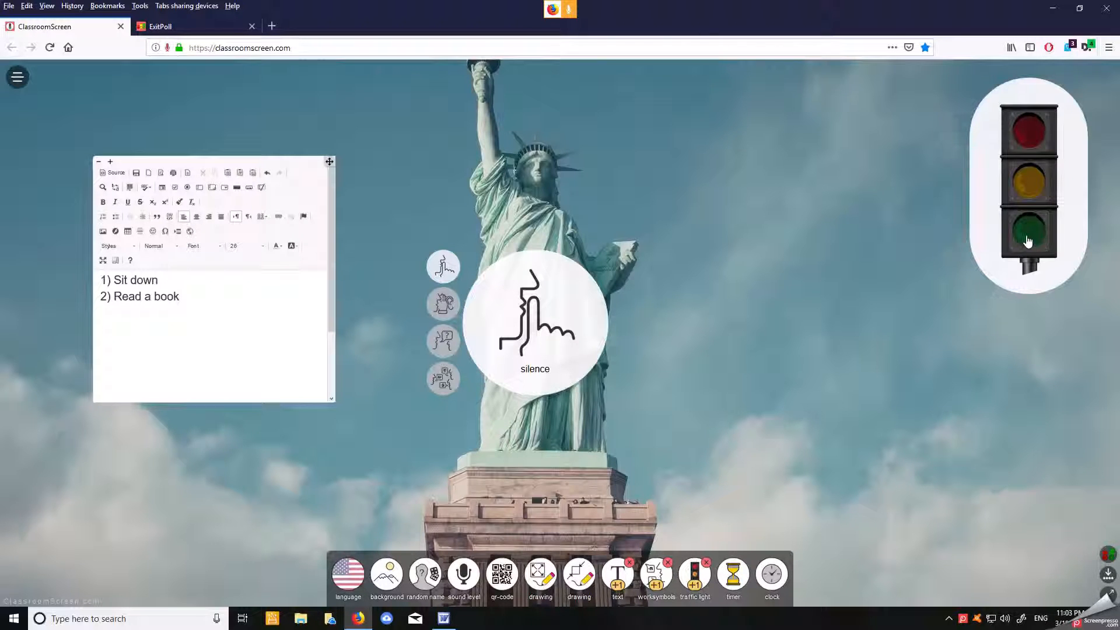
pyautogui.click(1028, 241)
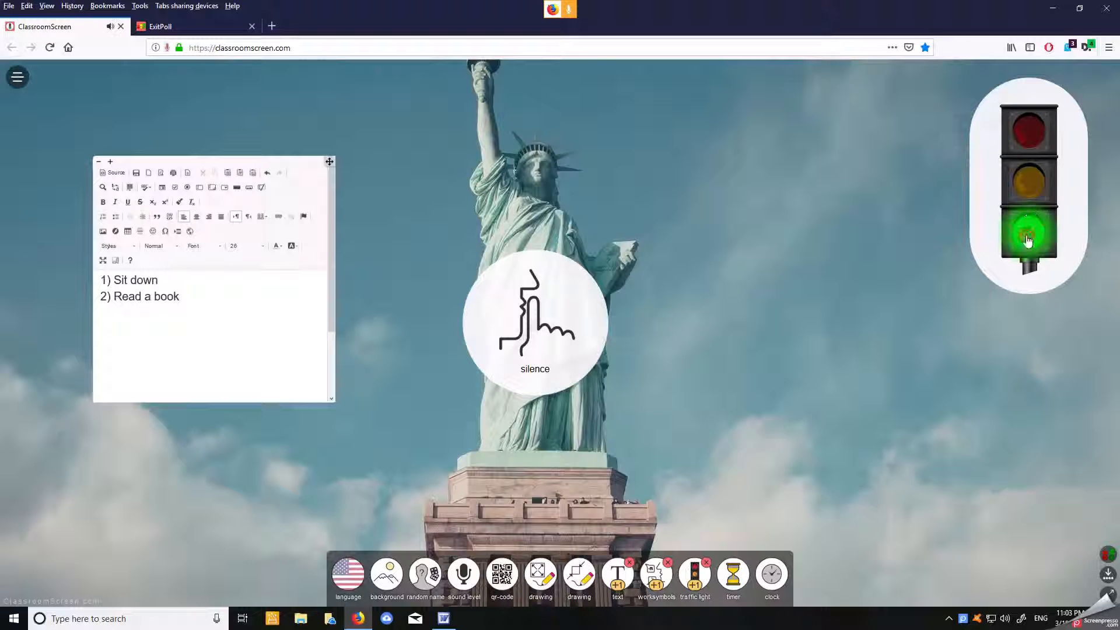
# - Switch the traffic light to yellow, red, yellow again and green, and leave it on red
pyautogui.click(1029, 198)
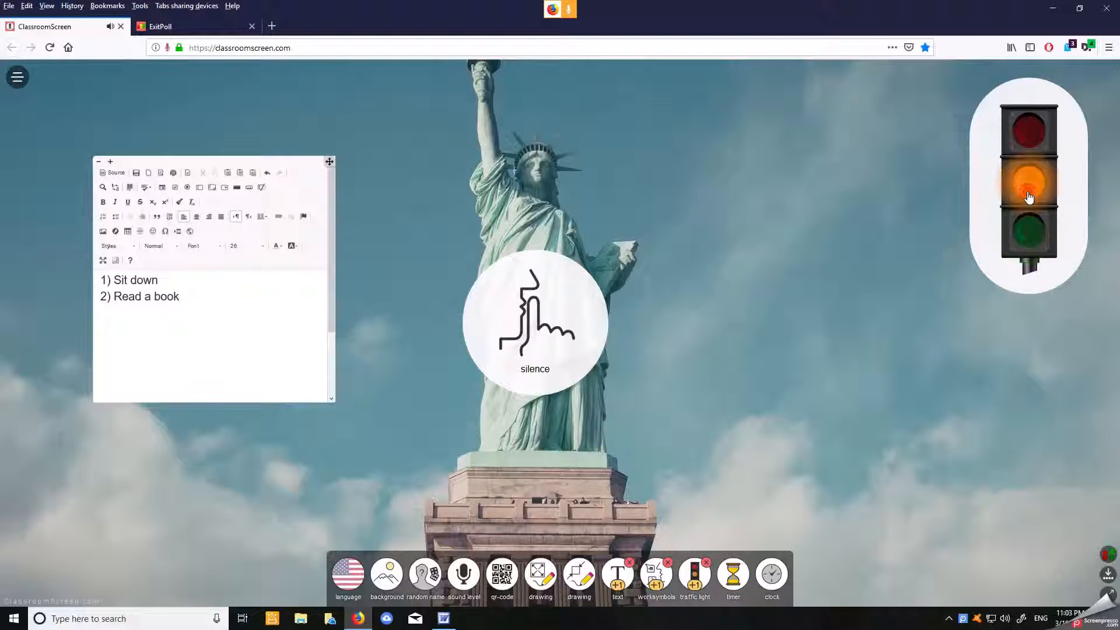
pyautogui.click(1029, 150)
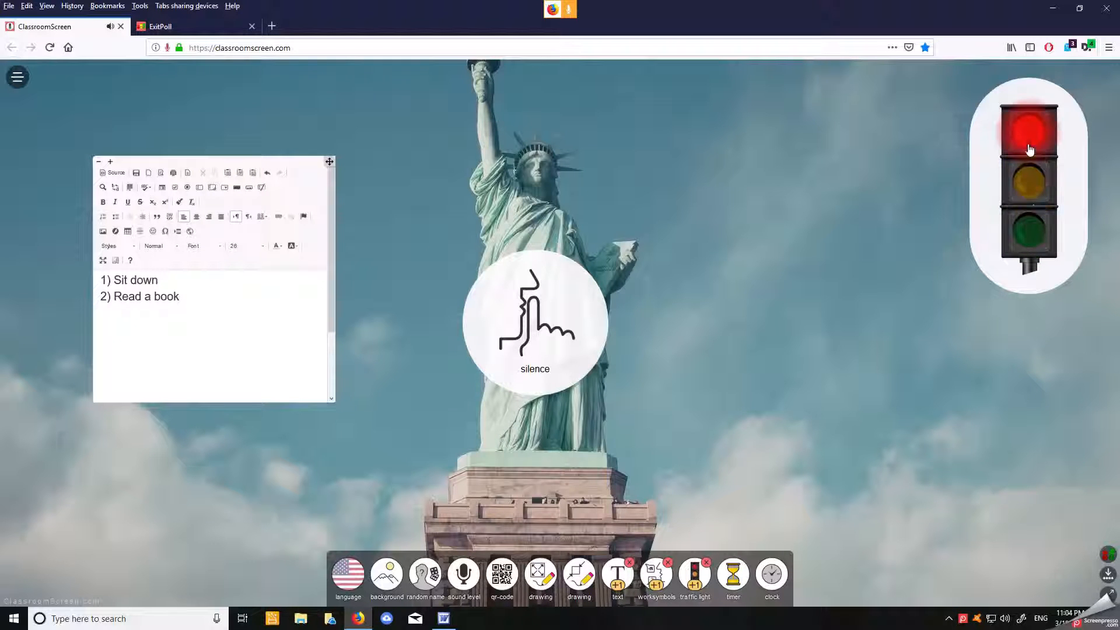
pyautogui.click(1032, 191)
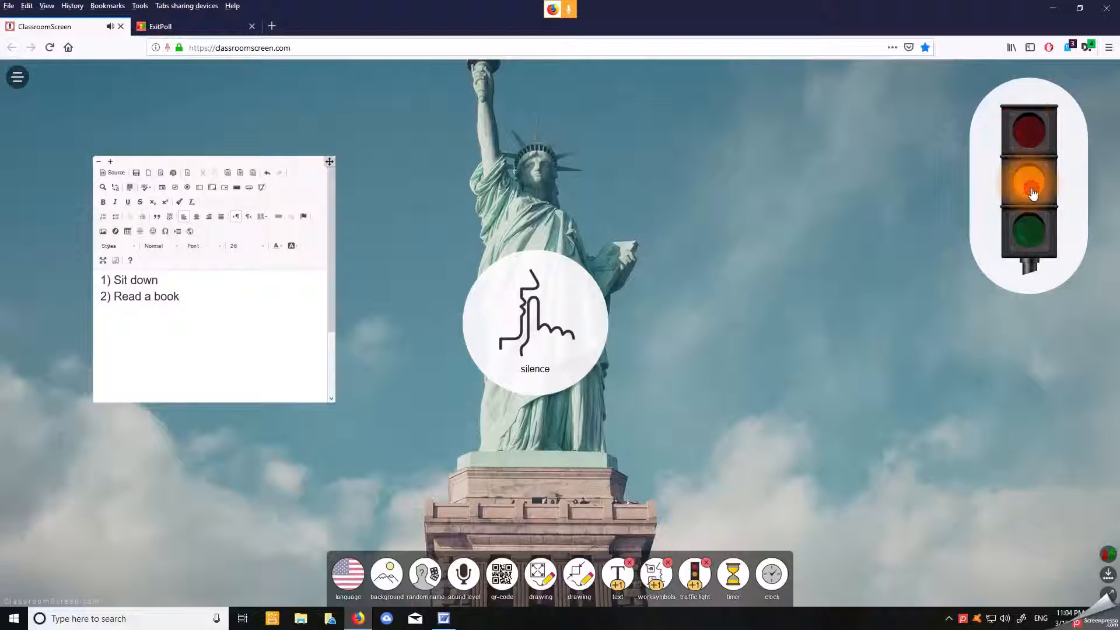
pyautogui.click(1032, 232)
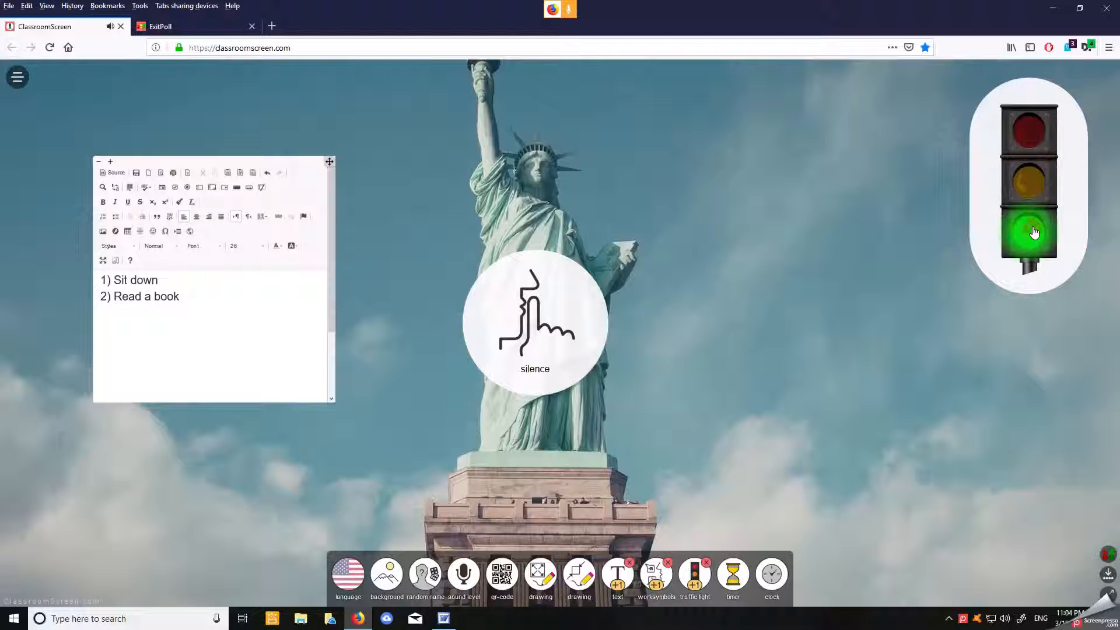
pyautogui.click(1030, 144)
# - Change the work symbol to whisper and ask neighbor, and leave it on work together
pyautogui.moveTo(546, 378)
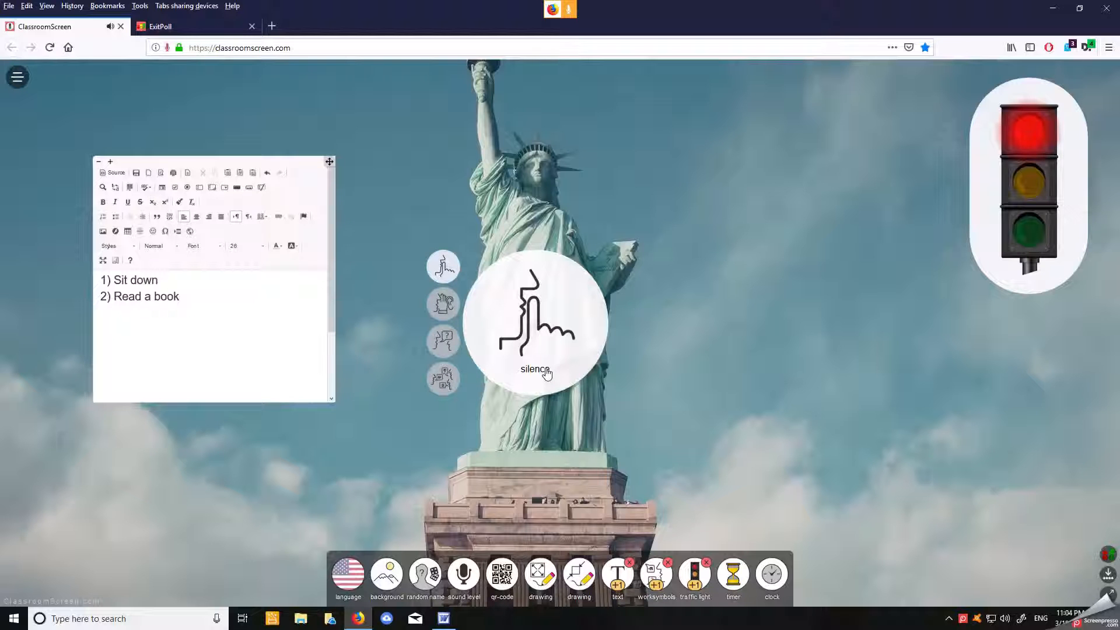
pyautogui.click(441, 305)
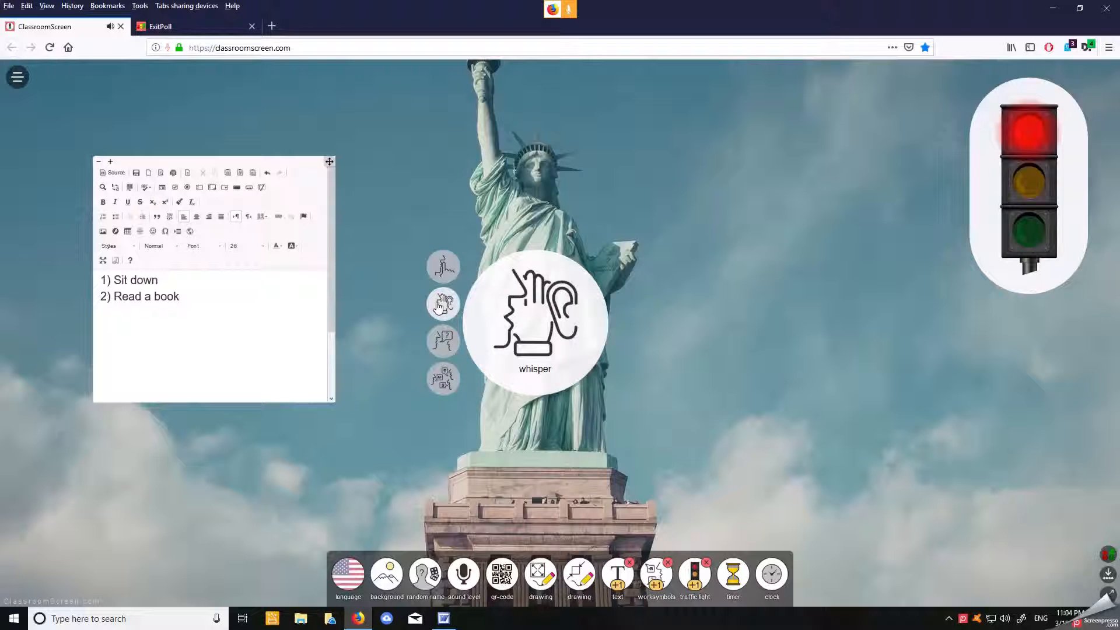
pyautogui.click(444, 343)
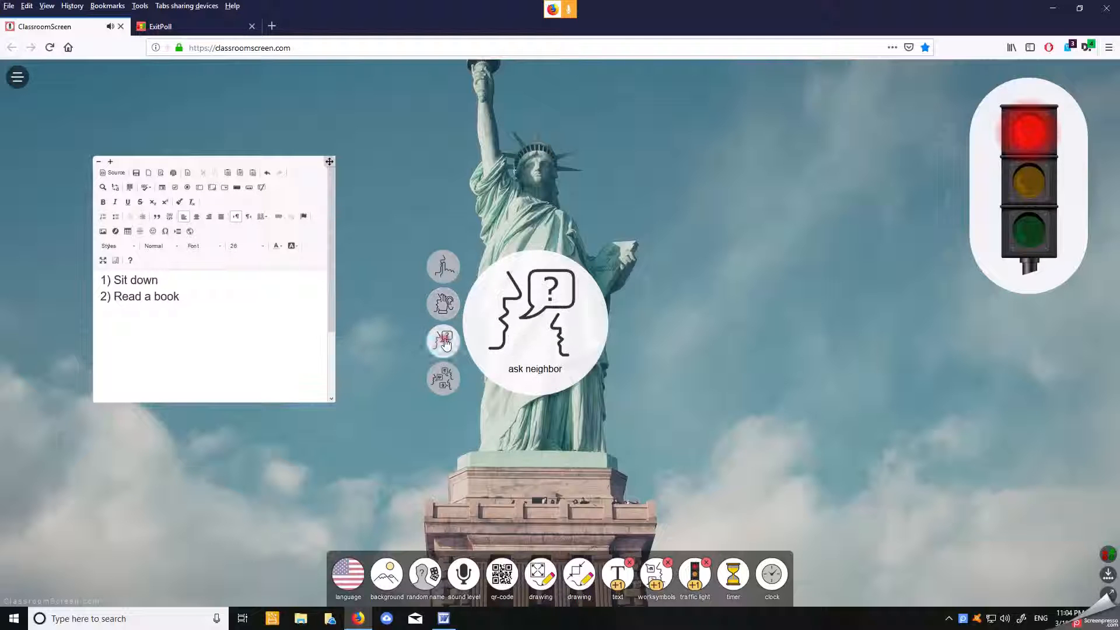
pyautogui.click(442, 386)
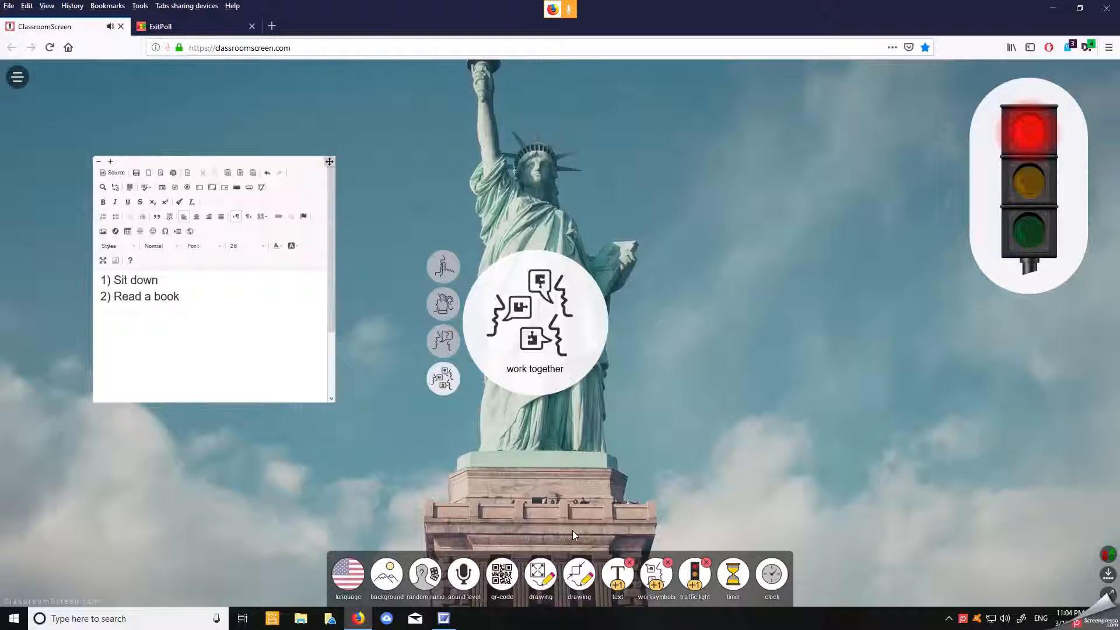
# - Add the timer widget, place it beside the traffic light and set it to 01:00
pyautogui.click(734, 577)
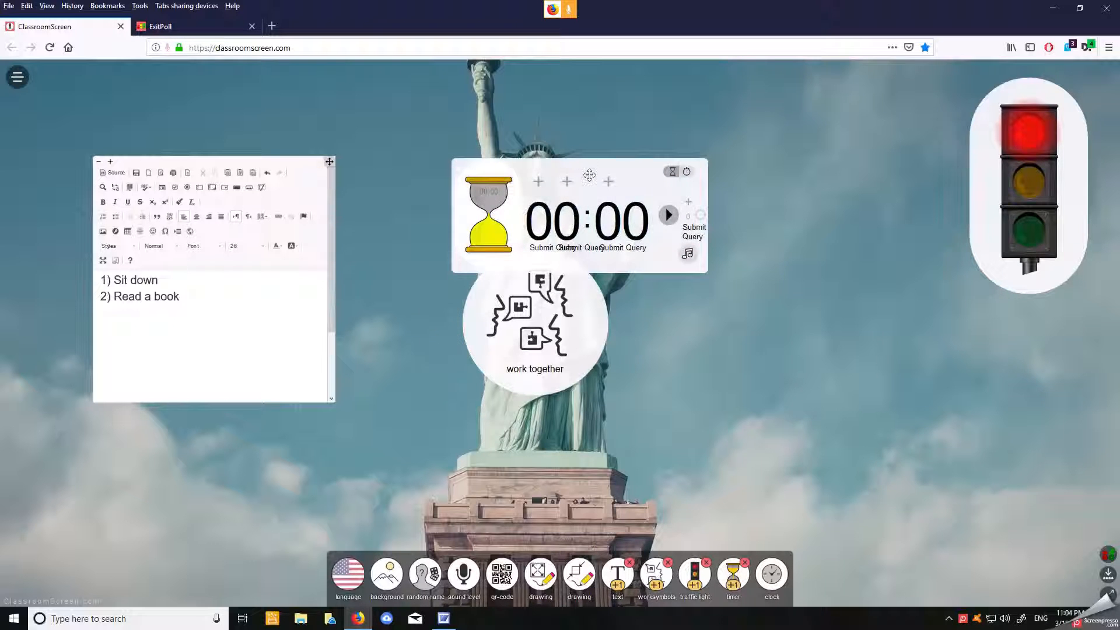
pyautogui.moveTo(598, 167); pyautogui.dragTo(781, 113)
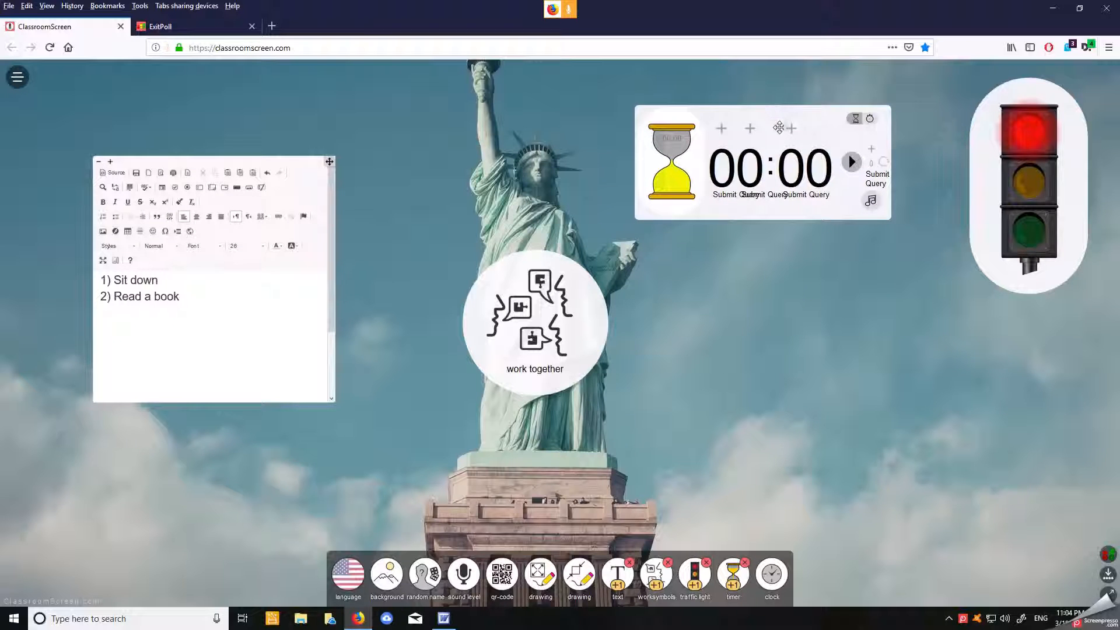
pyautogui.click(791, 129)
pyautogui.click(791, 129)
pyautogui.click(791, 128)
pyautogui.click(791, 129)
pyautogui.click(791, 129)
pyautogui.click(791, 129)
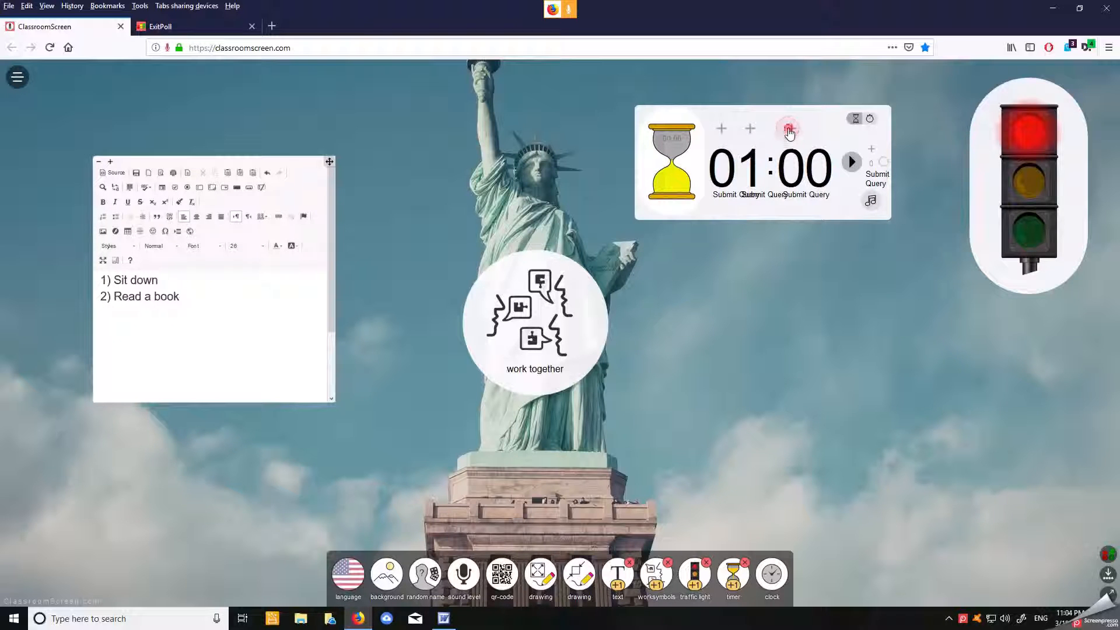
# - Start the timer's countdown and switch the traffic light to green
pyautogui.click(852, 162)
pyautogui.moveTo(541, 347)
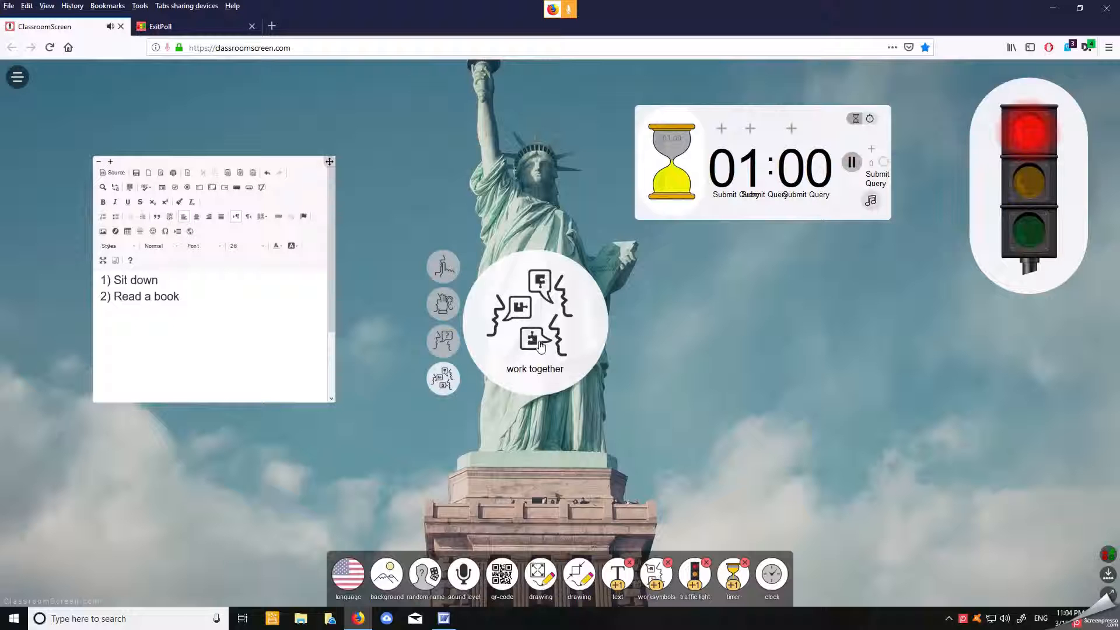
pyautogui.click(1026, 230)
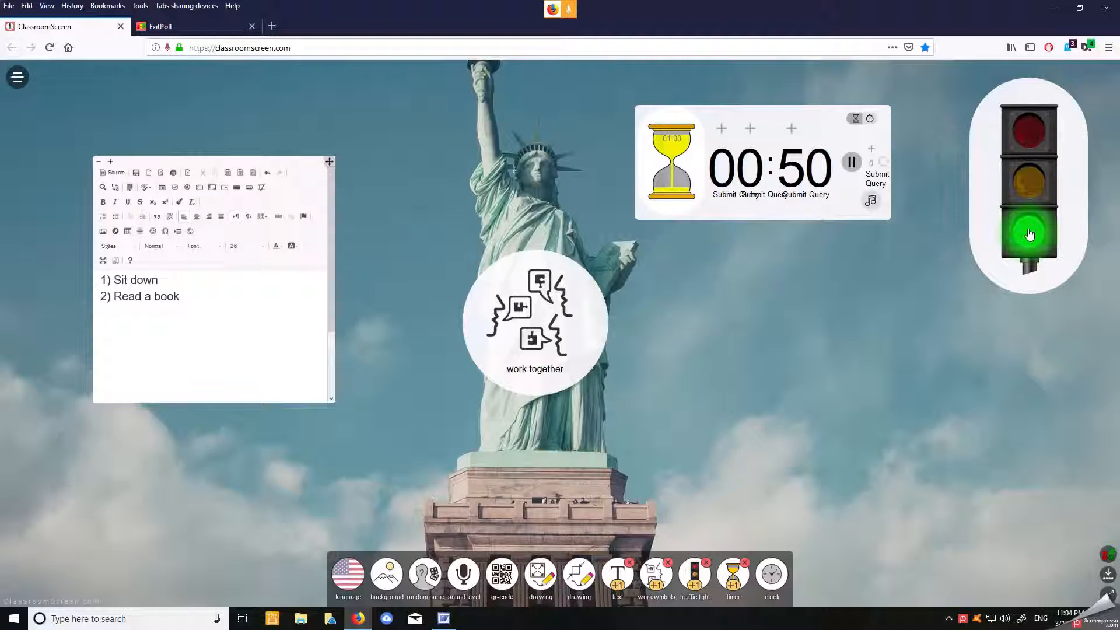
pyautogui.moveTo(545, 292)
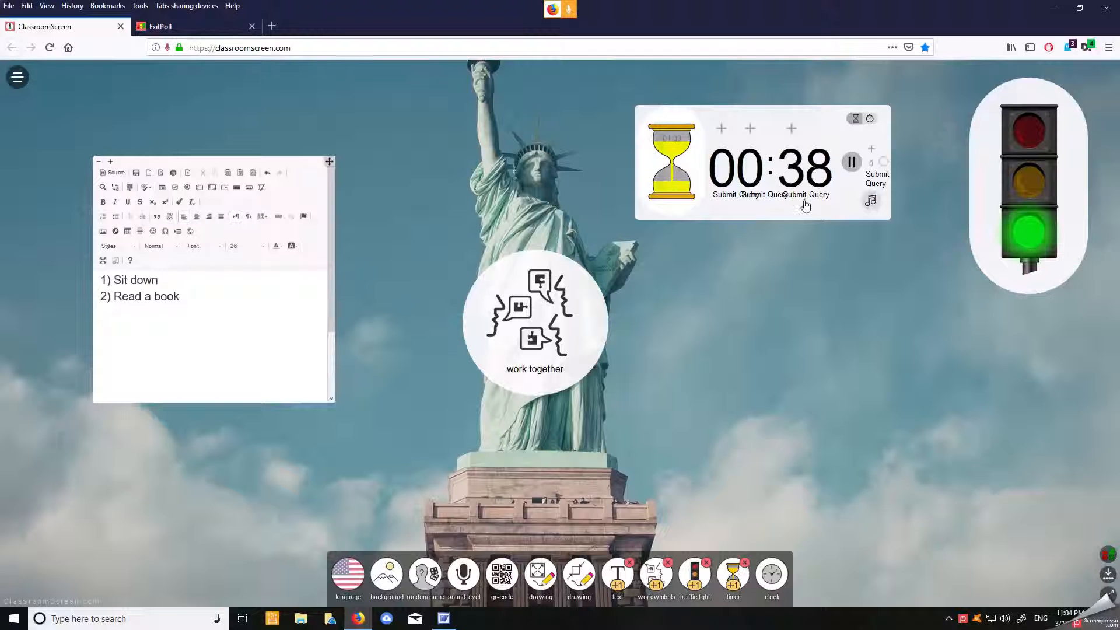
# - Close the timer, traffic light, work symbols and text widgets
pyautogui.click(744, 563)
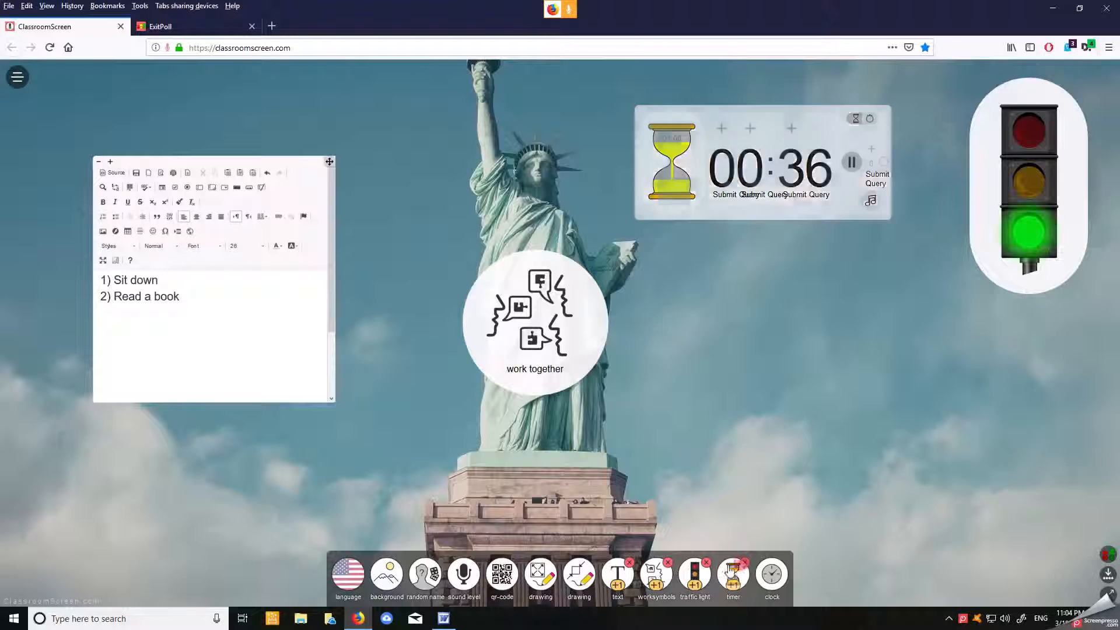
pyautogui.click(706, 563)
pyautogui.click(667, 563)
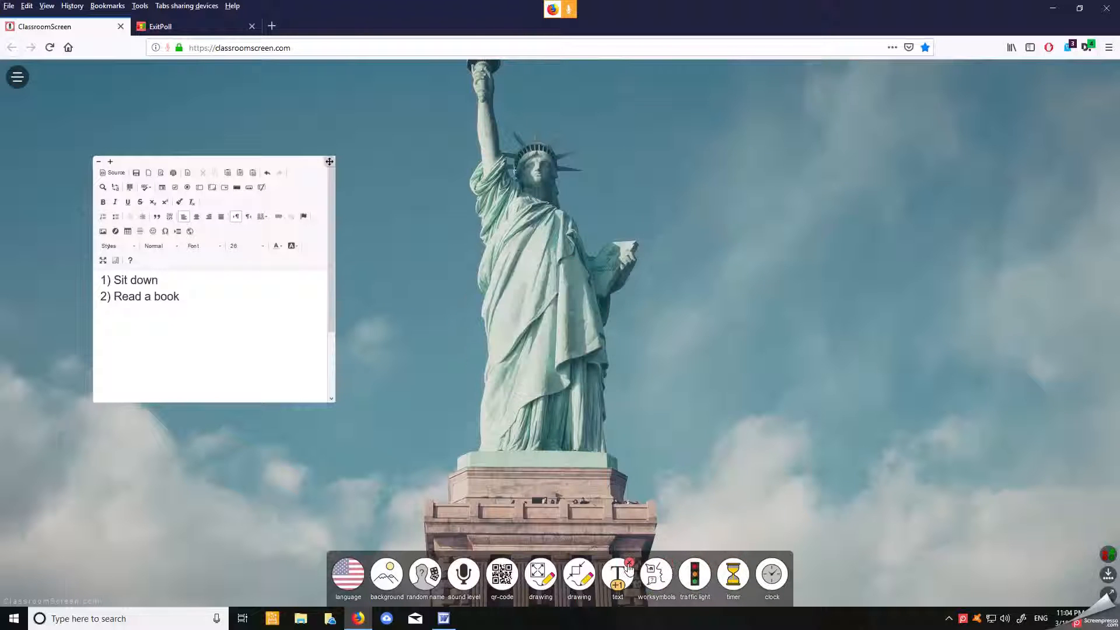
pyautogui.click(629, 562)
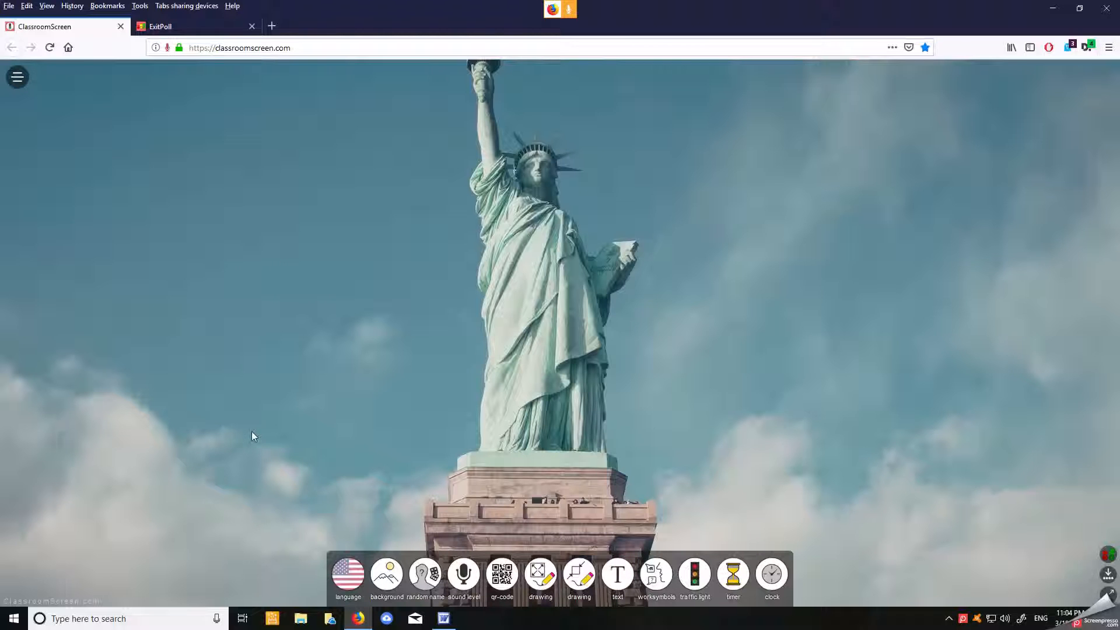
# - Add the clock widget, move it slightly, switch it to the calendar and back to the clock face, and close it
pyautogui.click(771, 575)
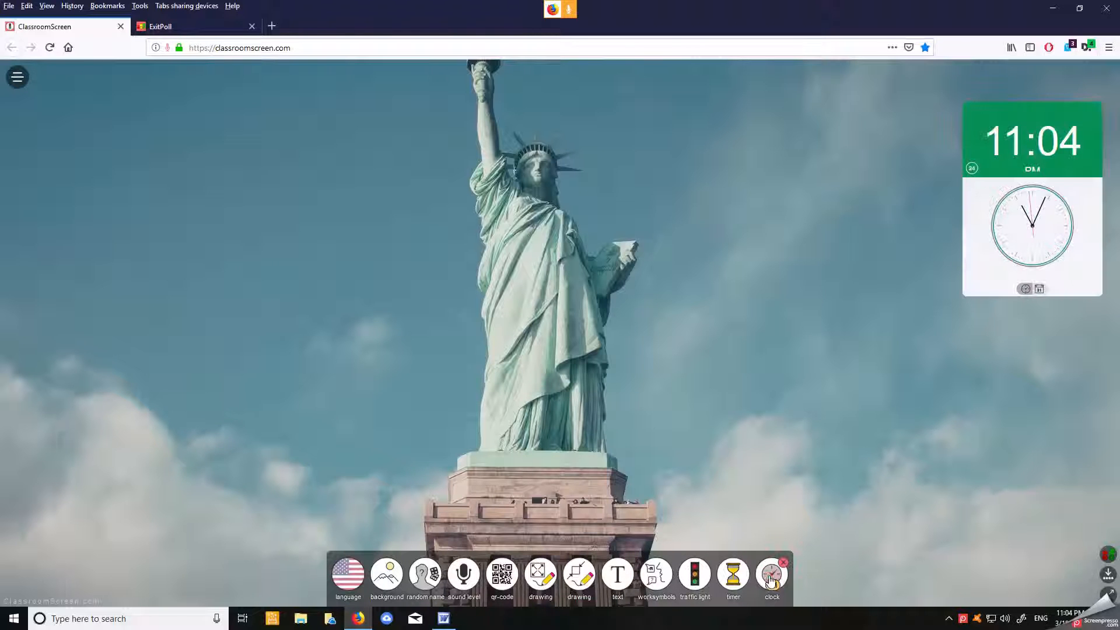
pyautogui.moveTo(975, 117)
pyautogui.mouseDown()
pyautogui.moveTo(759, 117)
pyautogui.moveTo(965, 106)
pyautogui.mouseUp()
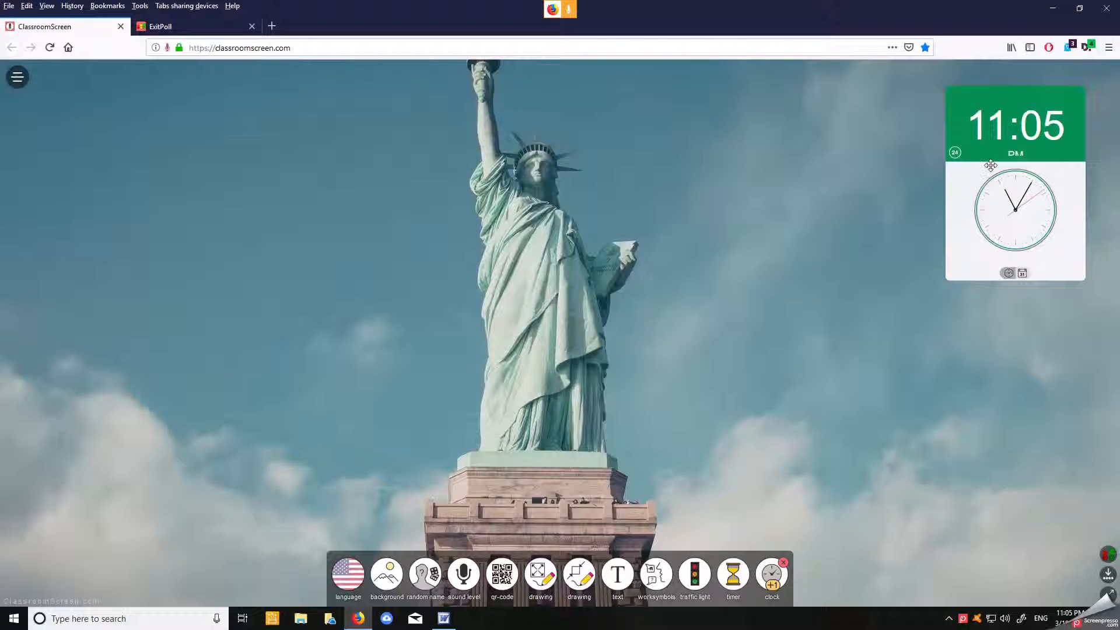
pyautogui.click(1022, 274)
pyautogui.click(1009, 273)
pyautogui.click(783, 563)
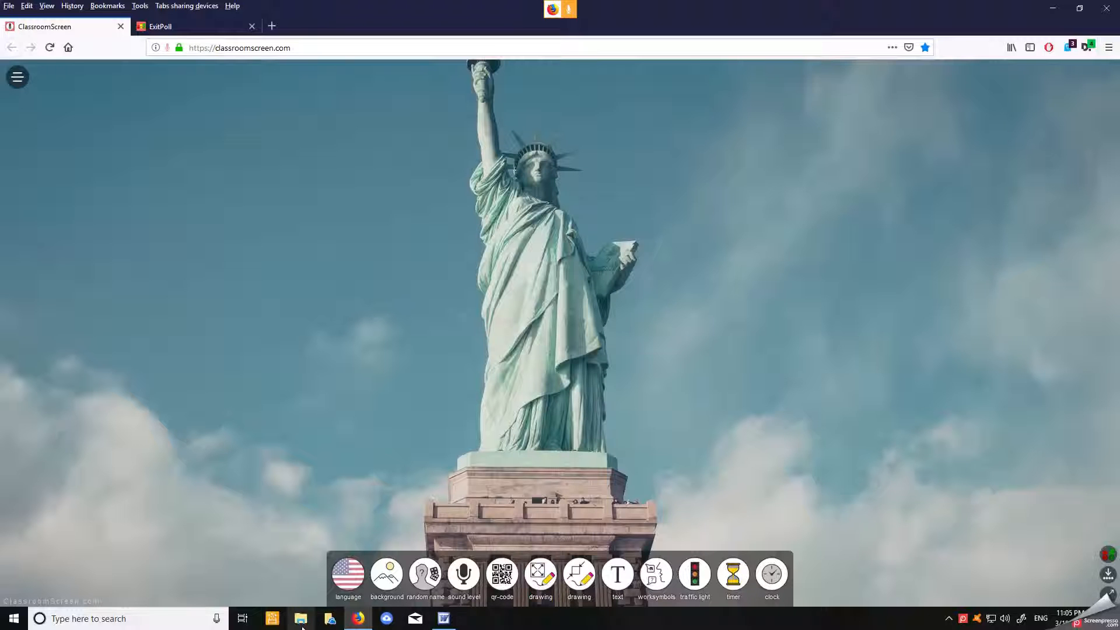
# - Switch to the ExitPoll page and cast two dark green, one red and three light green smiley votes
pyautogui.moveTo(447, 627)
pyautogui.click(209, 26)
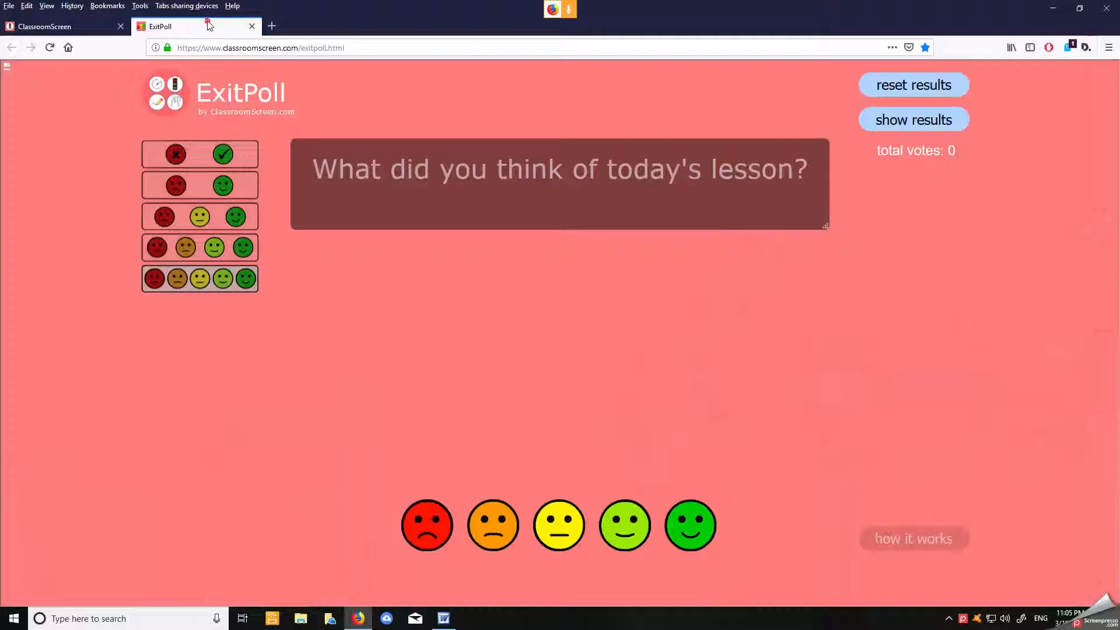
pyautogui.click(689, 530)
pyautogui.click(686, 528)
pyautogui.click(430, 533)
pyautogui.click(631, 528)
pyautogui.click(631, 529)
pyautogui.click(630, 528)
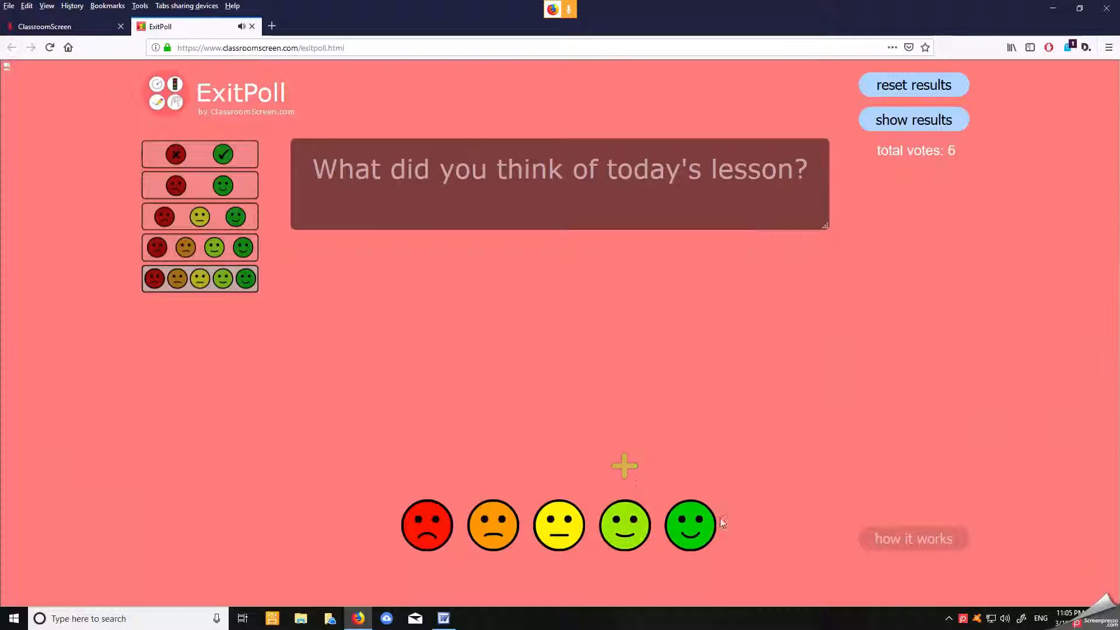
# - Show the poll results and return to the ClassroomScreen page
pyautogui.click(918, 121)
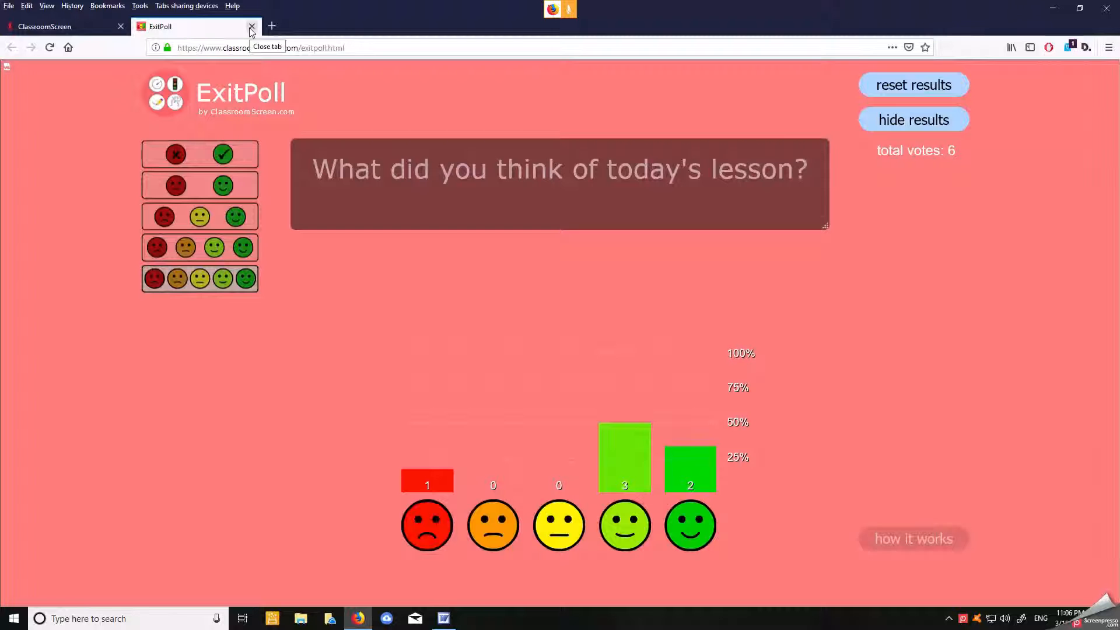
pyautogui.click(86, 24)
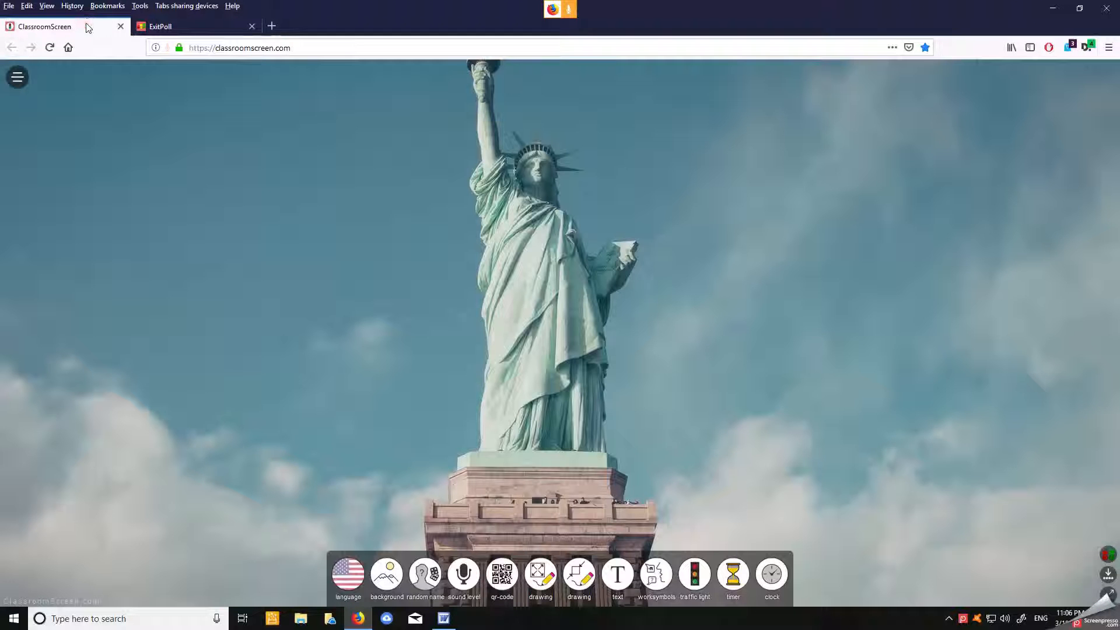